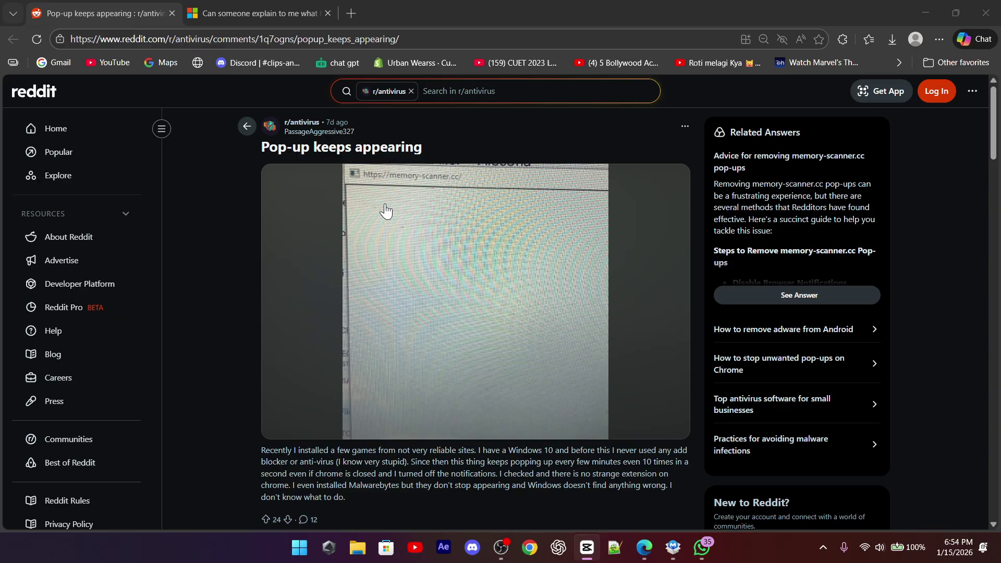
Read through the Microsoft Q&A memory-scanner.cc question and its screenshot, highlighting the question title.
{"action": "left_click", "coordinate": [251, 8]}
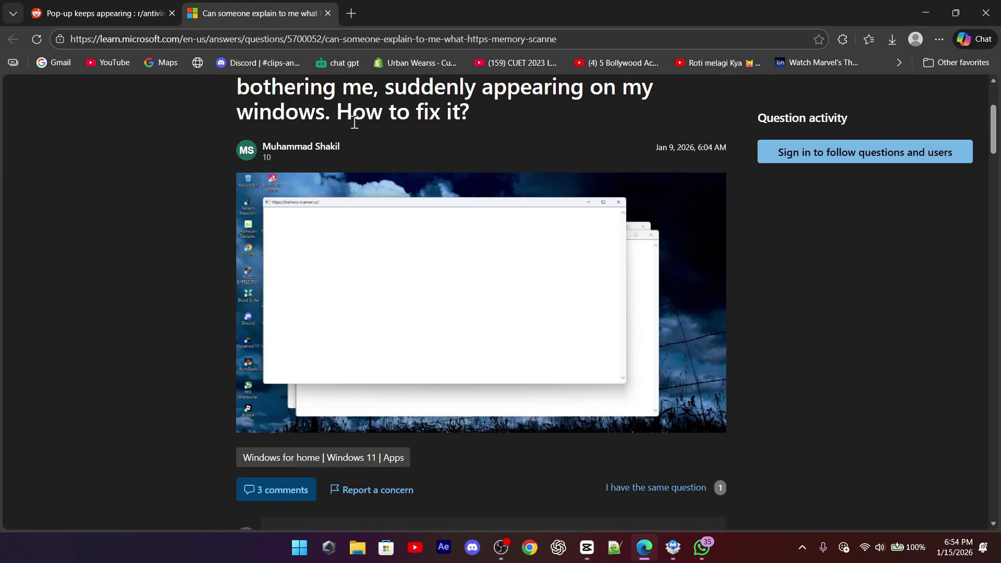
{"action": "scroll", "coordinate": [323, 203], "scroll_direction": "up", "scroll_amount": 4}
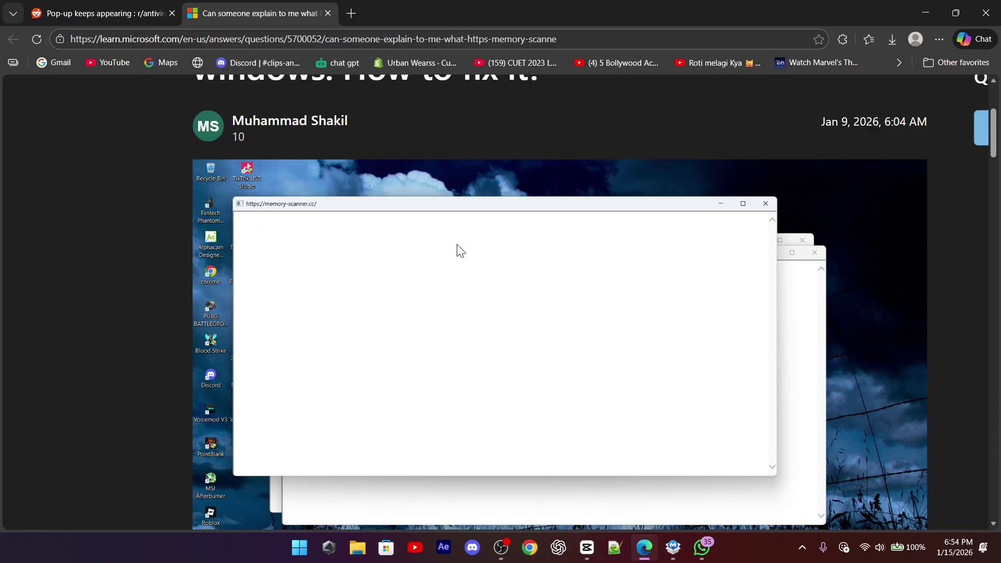
{"action": "scroll", "coordinate": [504, 308], "scroll_direction": "down", "scroll_amount": 2}
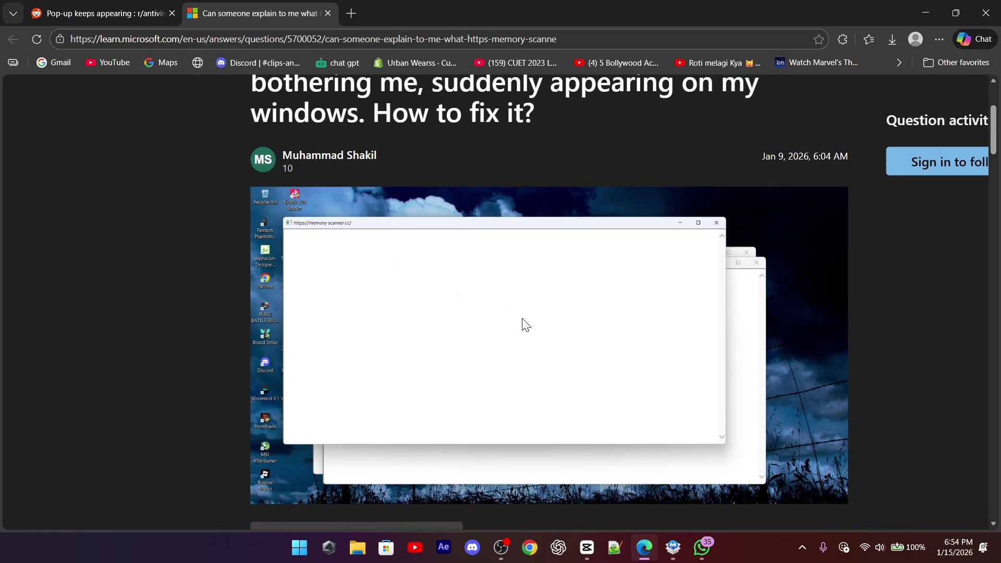
{"action": "scroll", "coordinate": [523, 325], "scroll_direction": "down", "scroll_amount": 3}
{"action": "scroll", "coordinate": [480, 295], "scroll_direction": "up", "scroll_amount": 3}
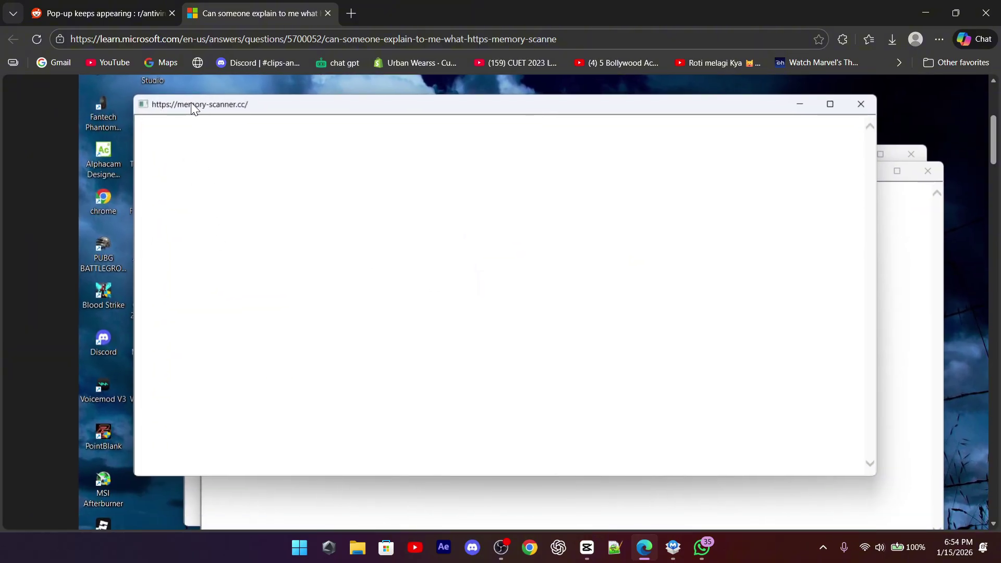
{"action": "scroll", "coordinate": [675, 304], "scroll_direction": "down", "scroll_amount": 1}
{"action": "scroll", "coordinate": [646, 299], "scroll_direction": "down", "scroll_amount": 3}
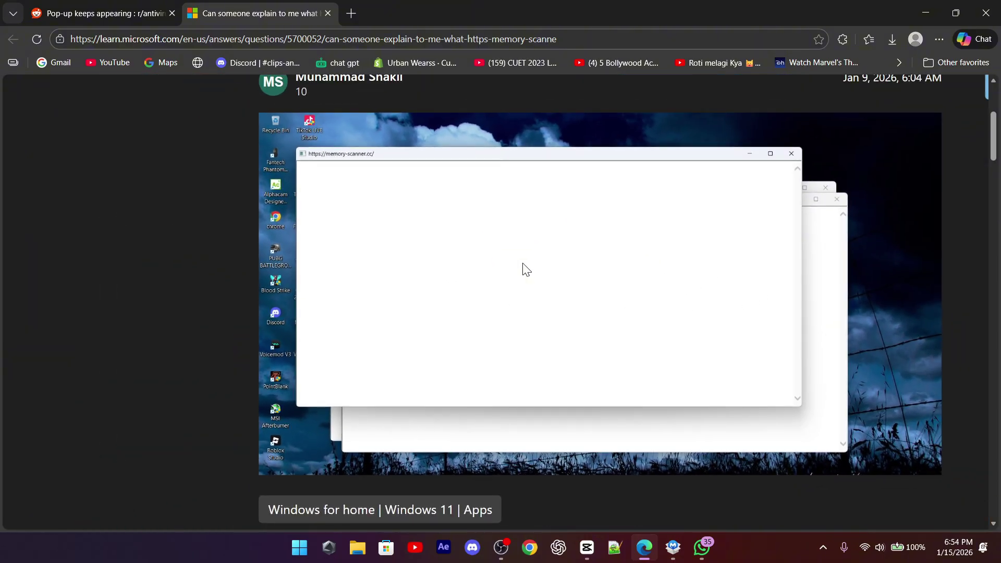
{"action": "scroll", "coordinate": [507, 282], "scroll_direction": "down", "scroll_amount": 2}
{"action": "scroll", "coordinate": [284, 168], "scroll_direction": "up", "scroll_amount": 3}
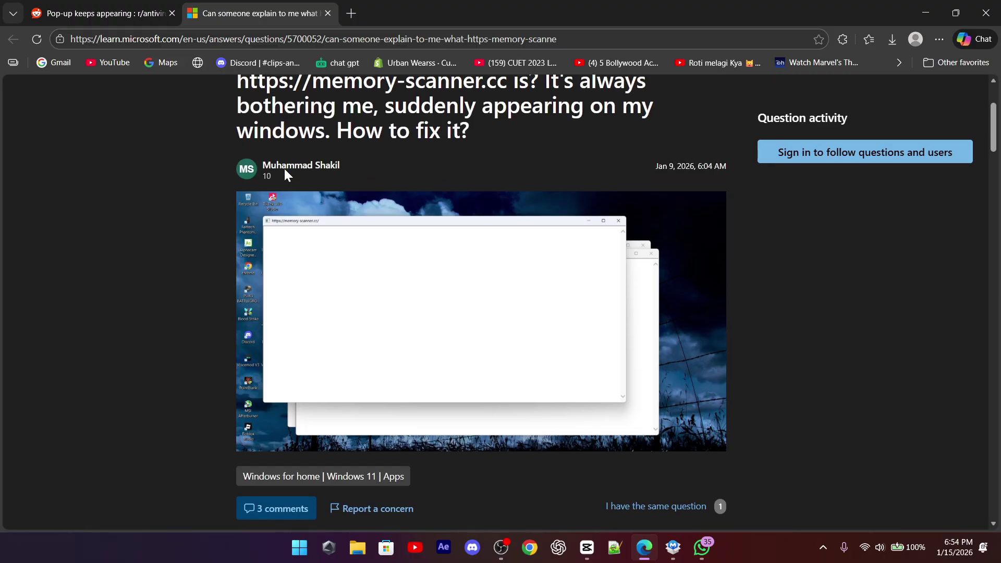
{"action": "left_click_drag", "start_coordinate": [237, 111], "coordinate": [464, 162]}
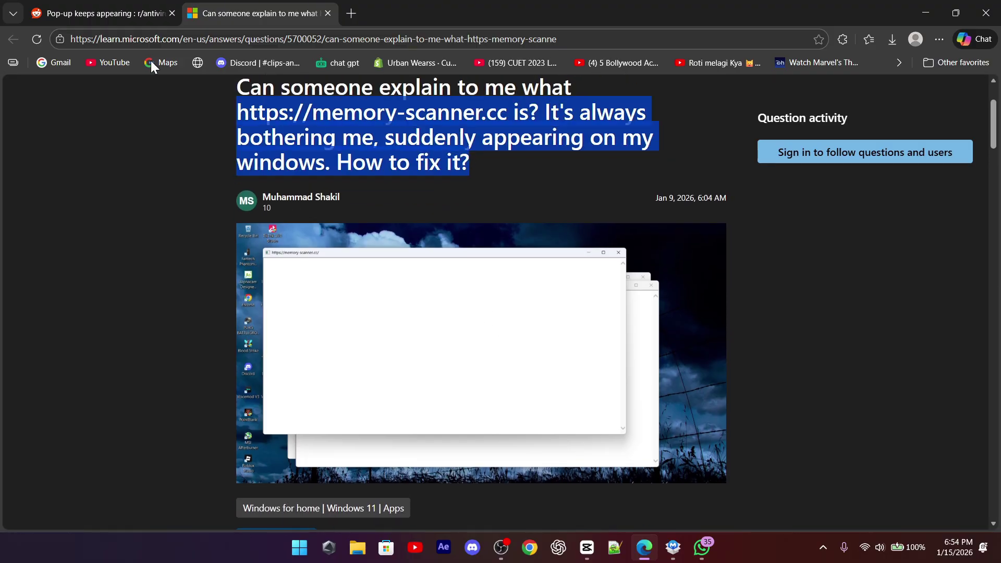
{"action": "left_click", "coordinate": [85, 9]}
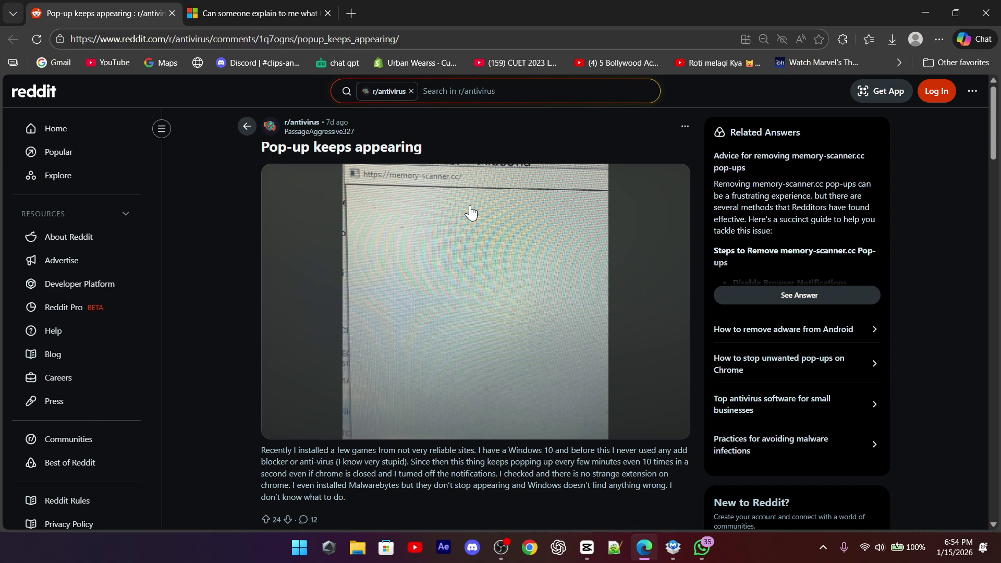
{"action": "scroll", "coordinate": [449, 219], "scroll_direction": "down", "scroll_amount": 2}
{"action": "left_click_drag", "start_coordinate": [270, 334], "coordinate": [347, 380]}
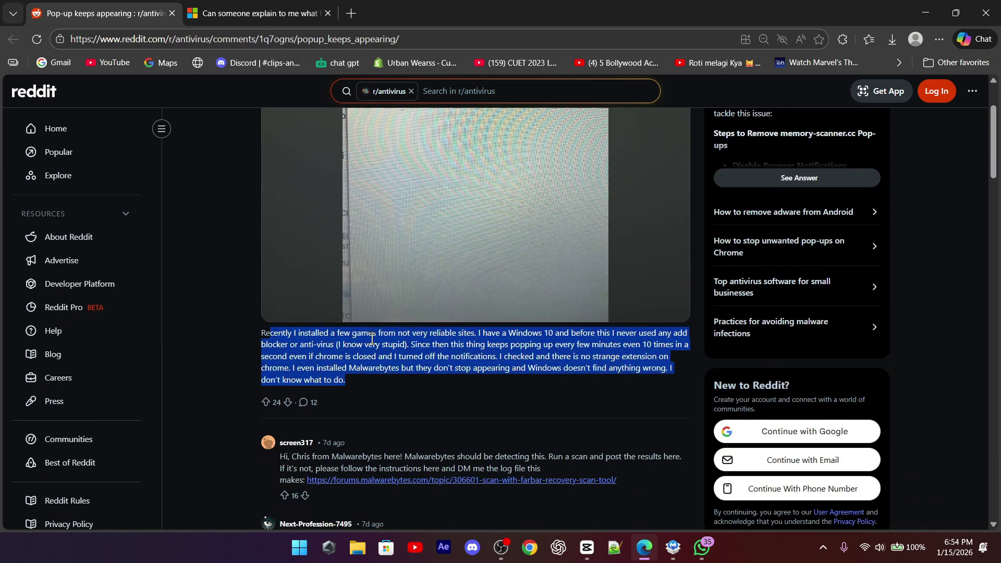
{"action": "scroll", "coordinate": [386, 328], "scroll_direction": "down", "scroll_amount": 3}
{"action": "left_click_drag", "start_coordinate": [281, 316], "coordinate": [621, 340]}
{"action": "scroll", "coordinate": [587, 335], "scroll_direction": "down", "scroll_amount": 3}
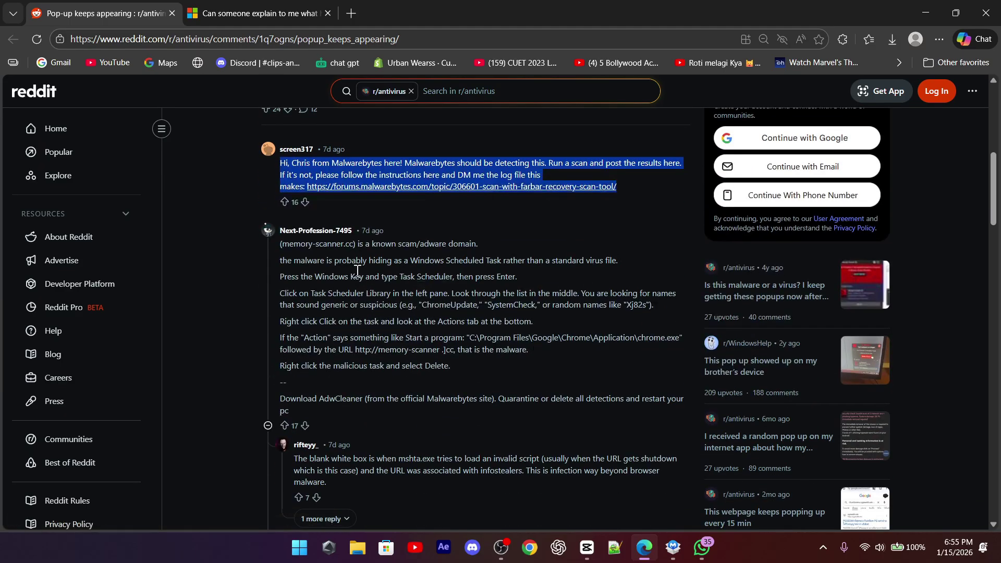
{"action": "left_click_drag", "start_coordinate": [283, 260], "coordinate": [499, 363]}
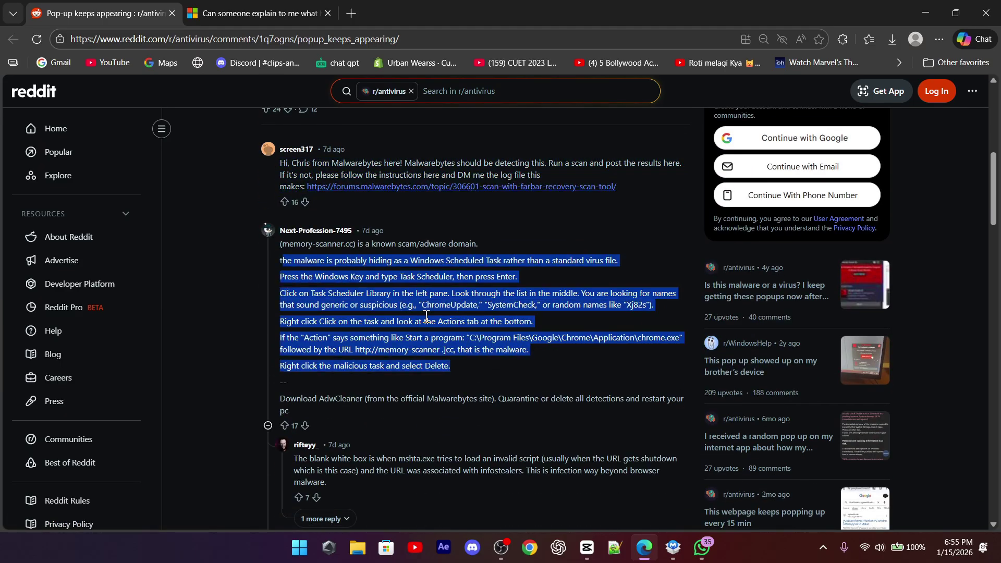
{"action": "scroll", "coordinate": [437, 315], "scroll_direction": "down", "scroll_amount": 3}
{"action": "left_click_drag", "start_coordinate": [346, 271], "coordinate": [484, 354]}
{"action": "scroll", "coordinate": [459, 337], "scroll_direction": "down", "scroll_amount": 4}
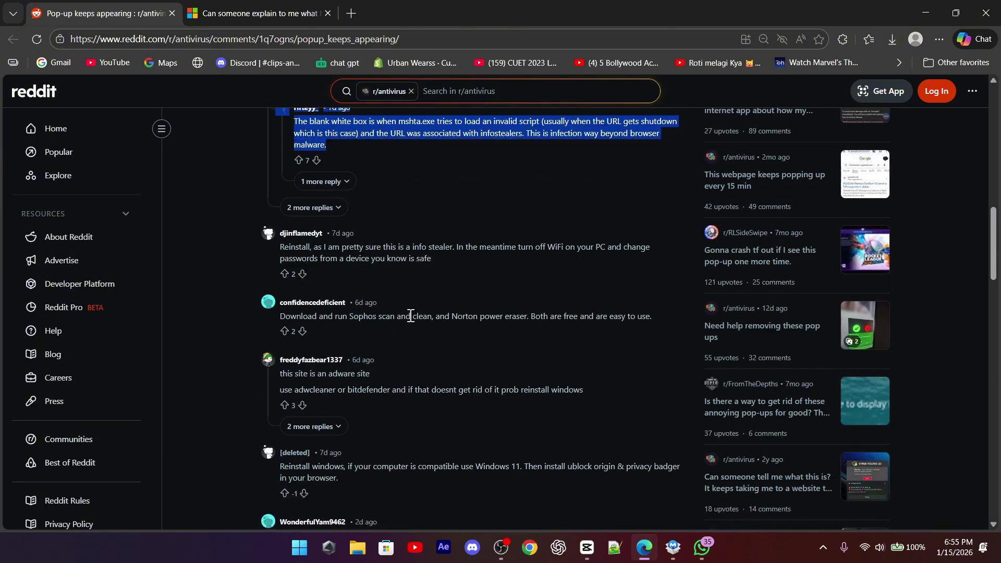
{"action": "left_click_drag", "start_coordinate": [278, 251], "coordinate": [628, 387]}
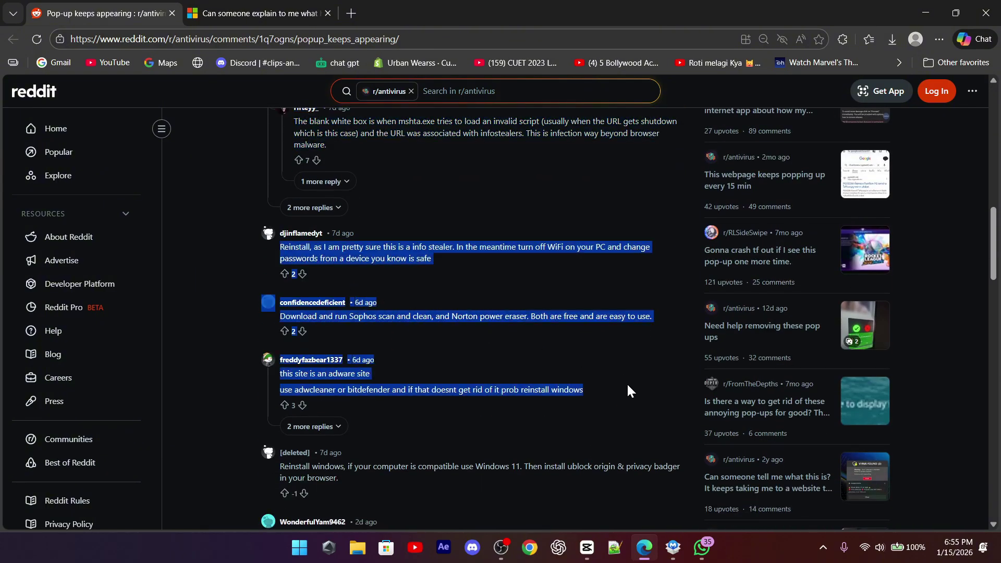
{"action": "scroll", "coordinate": [515, 291], "scroll_direction": "down", "scroll_amount": 4}
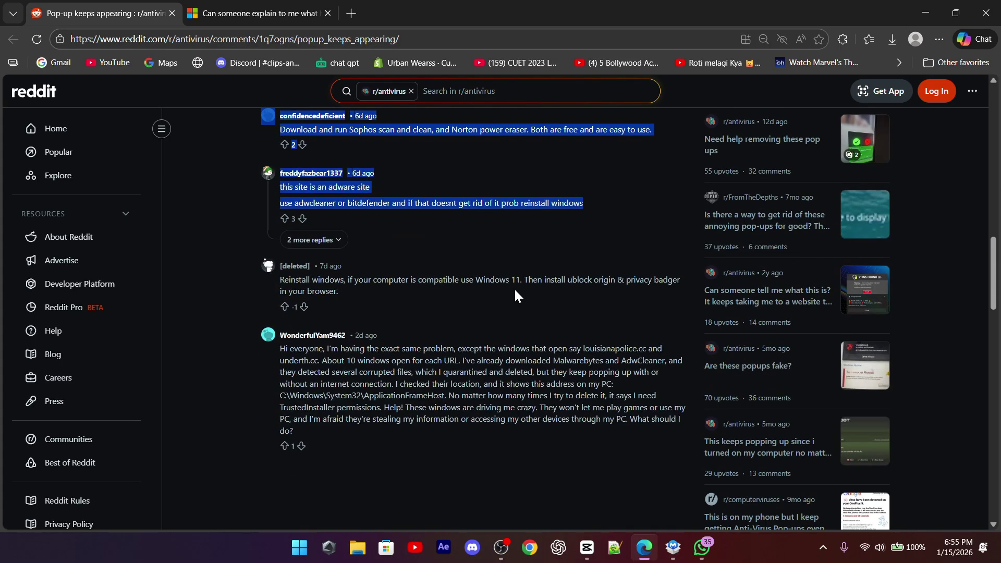
{"action": "left_click_drag", "start_coordinate": [272, 284], "coordinate": [412, 290]}
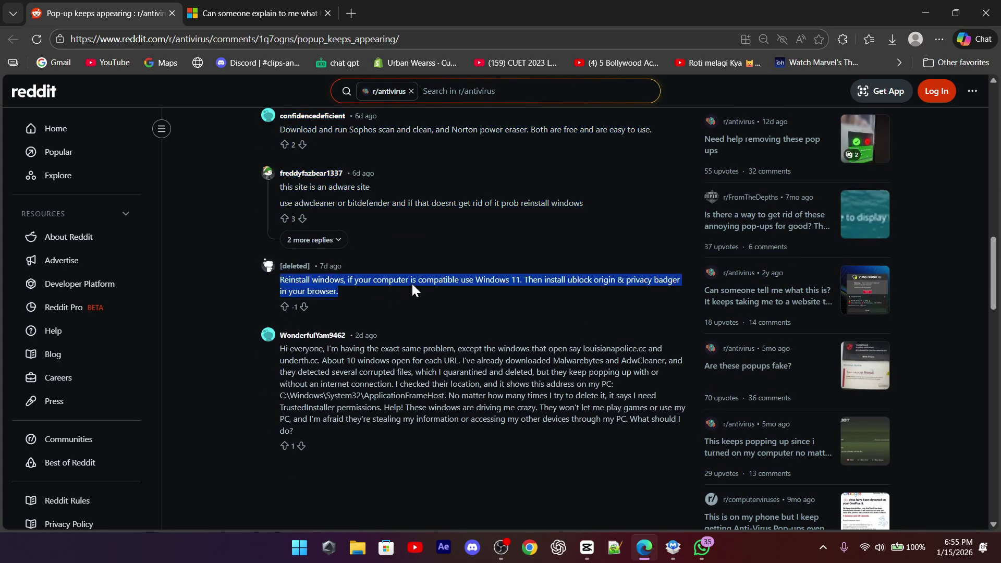
{"action": "left_click_drag", "start_coordinate": [277, 361], "coordinate": [336, 427]}
{"action": "scroll", "coordinate": [337, 422], "scroll_direction": "up", "scroll_amount": 7}
{"action": "scroll", "coordinate": [337, 416], "scroll_direction": "up", "scroll_amount": 10}
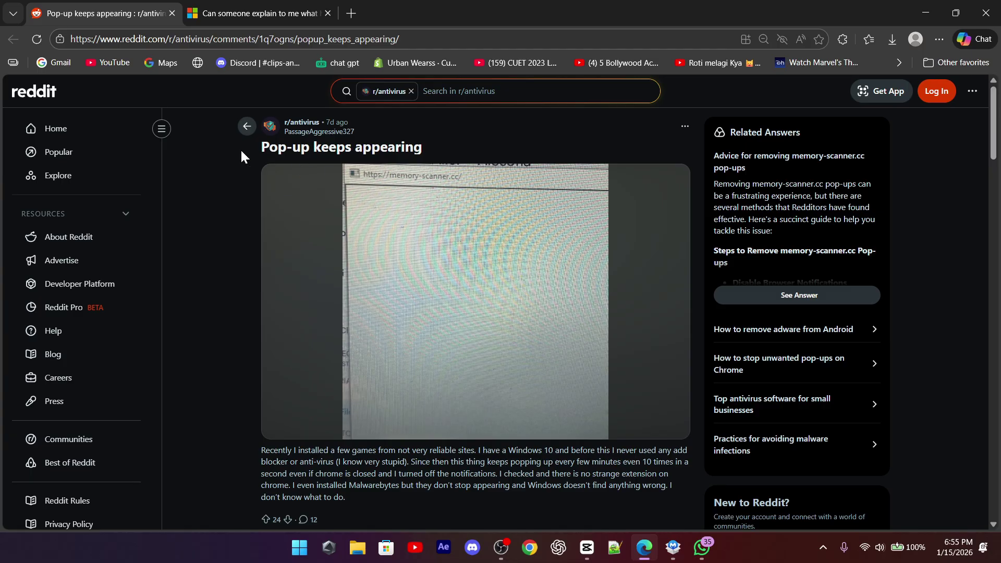
{"action": "left_click_drag", "start_coordinate": [240, 149], "coordinate": [433, 151]}
{"action": "left_click", "coordinate": [198, 175]}
{"action": "left_click_drag", "start_coordinate": [245, 447], "coordinate": [352, 494]}
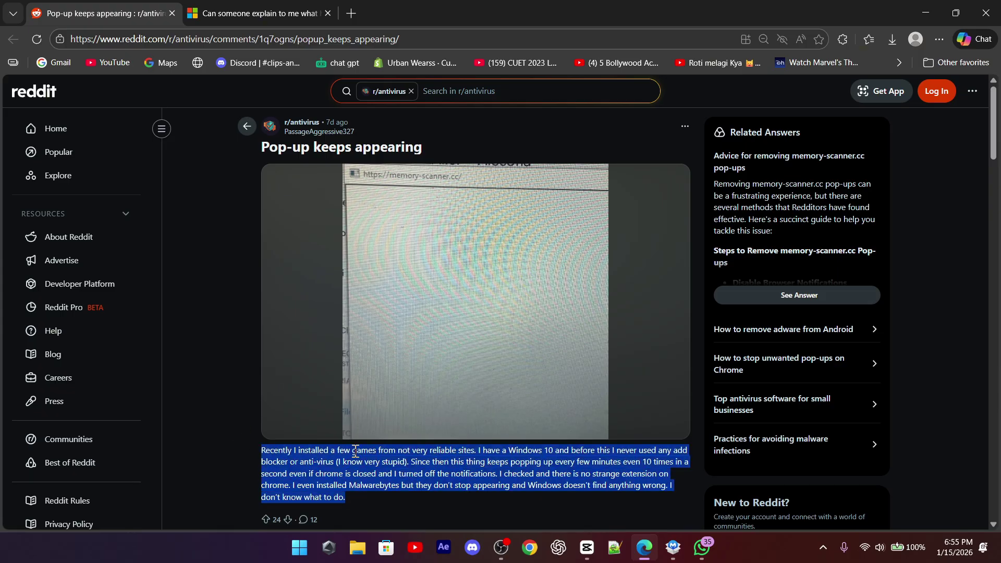
{"action": "left_click", "coordinate": [203, 291]}
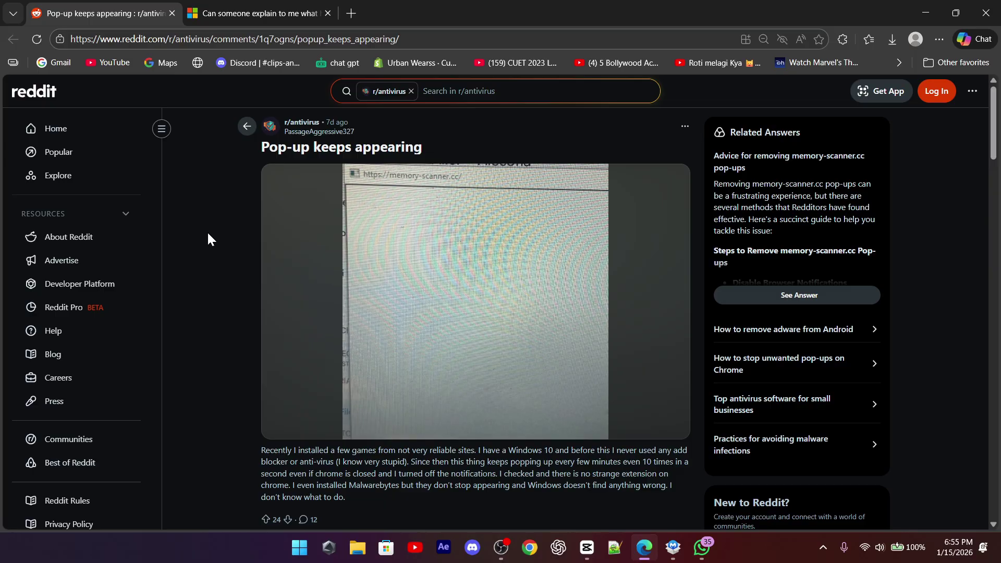
{"action": "left_click", "coordinate": [232, 11]}
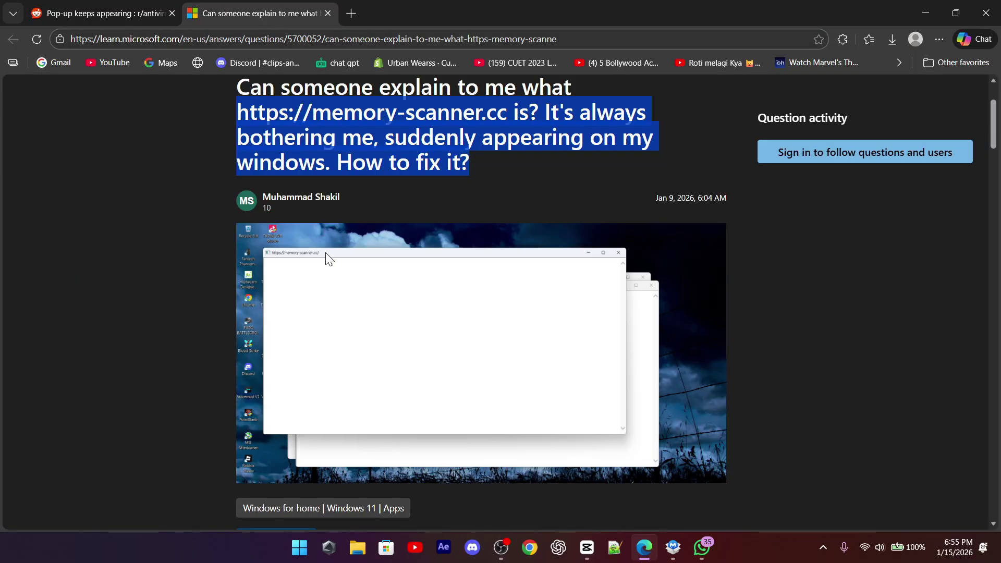
{"action": "left_click", "coordinate": [165, 246]}
{"action": "scroll", "coordinate": [165, 246], "scroll_direction": "down", "scroll_amount": 1}
{"action": "scroll", "coordinate": [166, 245], "scroll_direction": "up", "scroll_amount": 2}
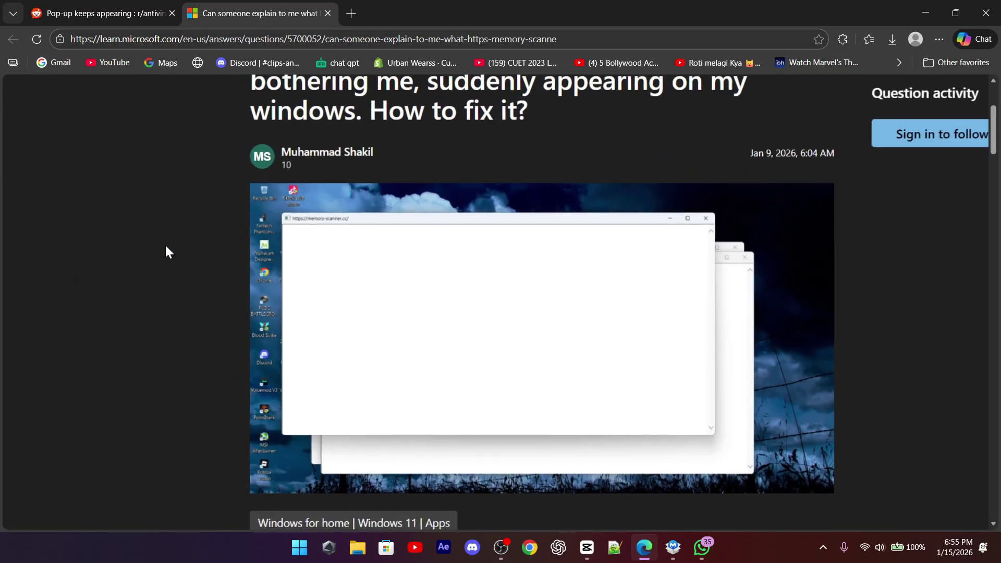
{"action": "scroll", "coordinate": [272, 198], "scroll_direction": "down", "scroll_amount": 1}
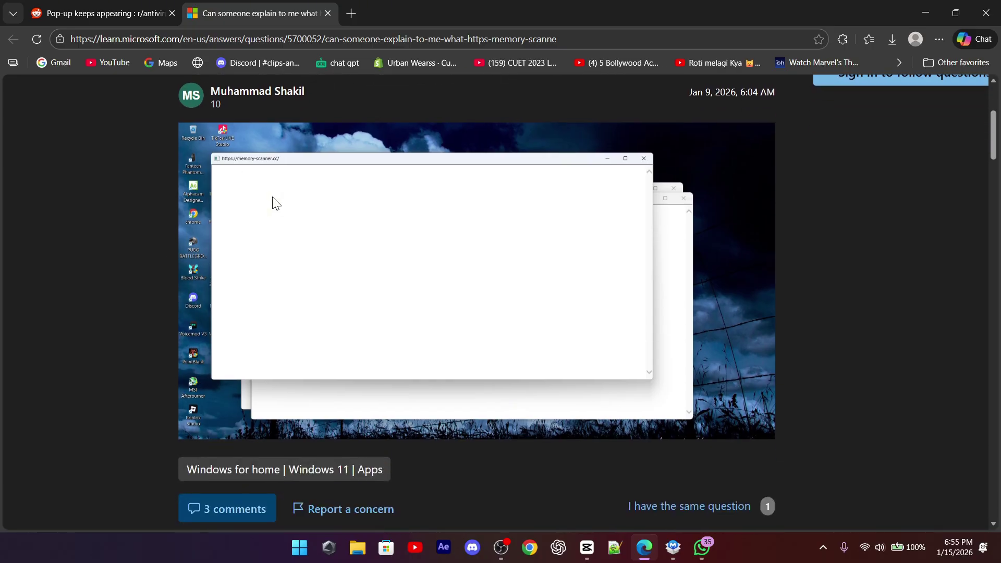
{"action": "scroll", "coordinate": [245, 171], "scroll_direction": "down", "scroll_amount": 1}
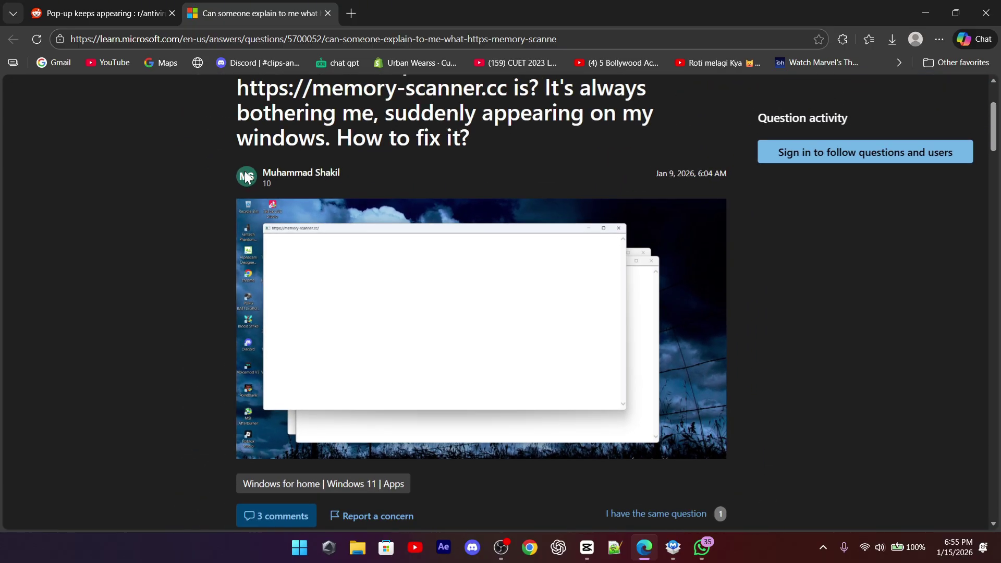
{"action": "scroll", "coordinate": [245, 171], "scroll_direction": "up", "scroll_amount": 1}
{"action": "left_click_drag", "start_coordinate": [218, 136], "coordinate": [417, 180]}
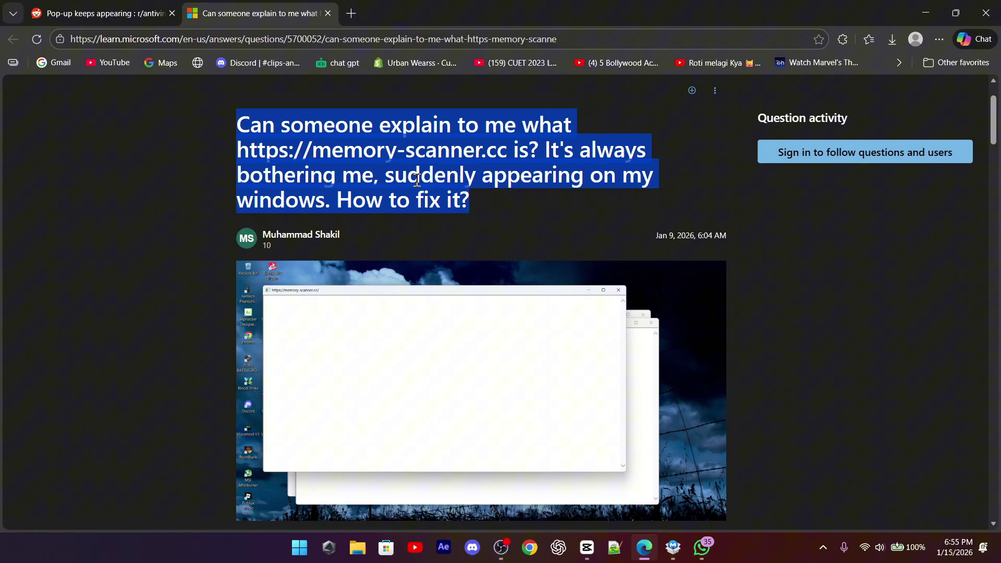
{"action": "left_click", "coordinate": [157, 169]}
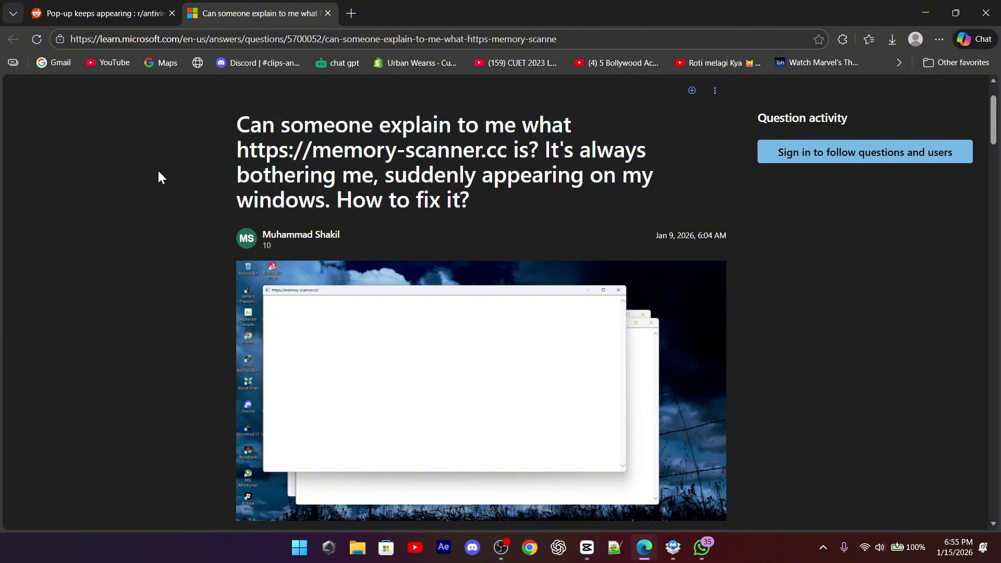
Highlight the Reddit thread's Task Scheduler removal steps and AdwCleaner advice, then return to the top.
{"action": "left_click", "coordinate": [126, 14]}
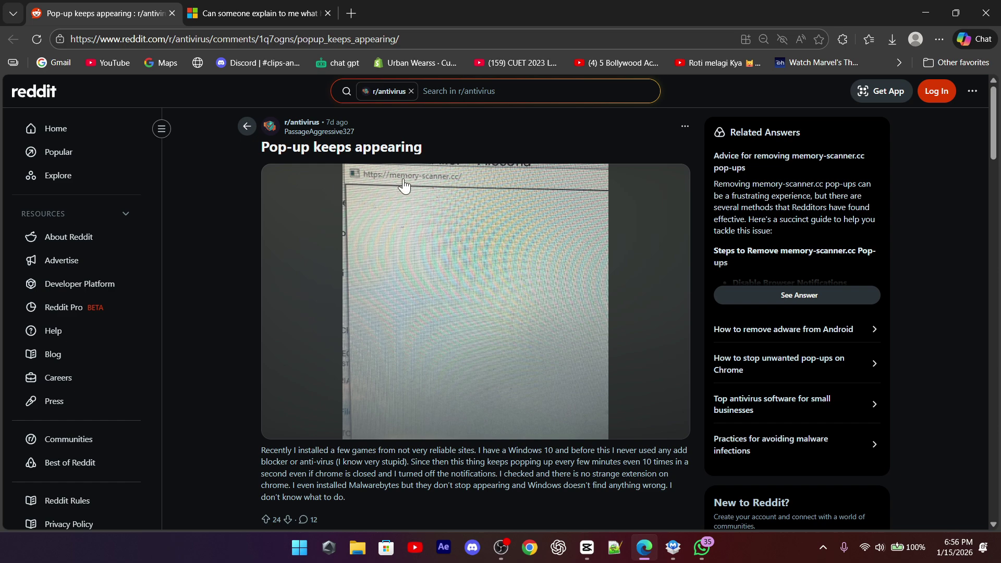
{"action": "scroll", "coordinate": [195, 201], "scroll_direction": "down", "scroll_amount": 6}
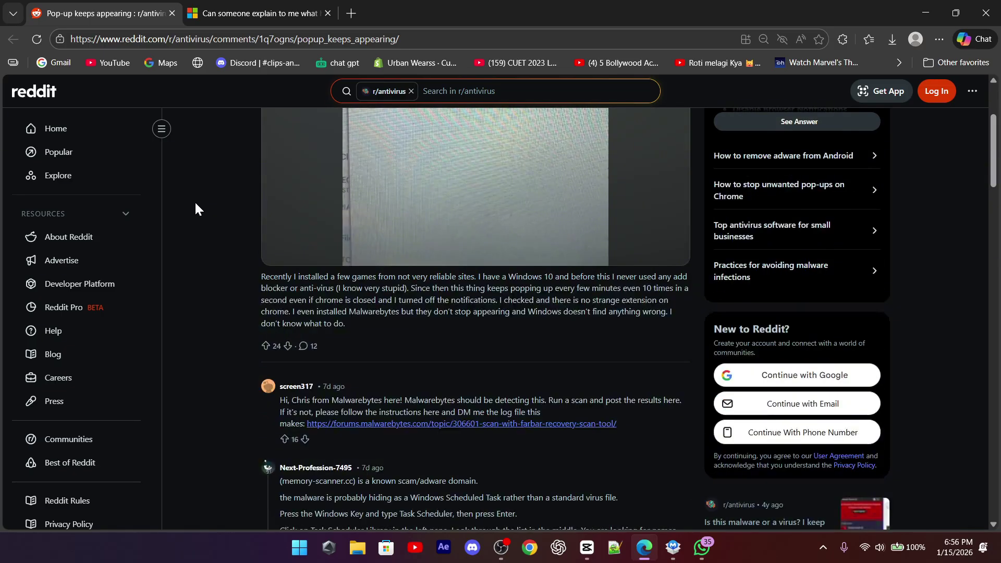
{"action": "left_click_drag", "start_coordinate": [283, 309], "coordinate": [663, 369]}
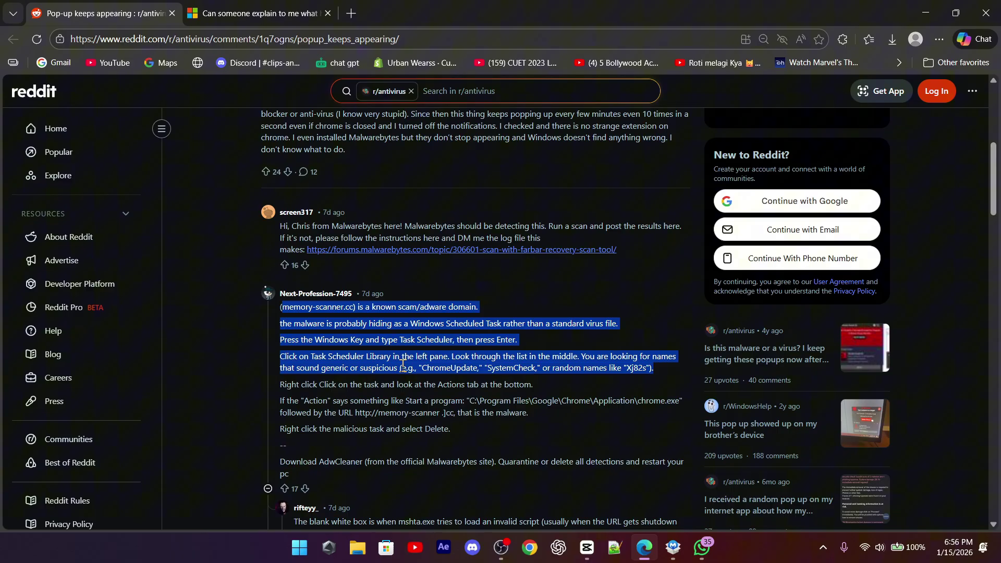
{"action": "left_click_drag", "start_coordinate": [285, 382], "coordinate": [470, 427]}
{"action": "scroll", "coordinate": [471, 425], "scroll_direction": "down", "scroll_amount": 3}
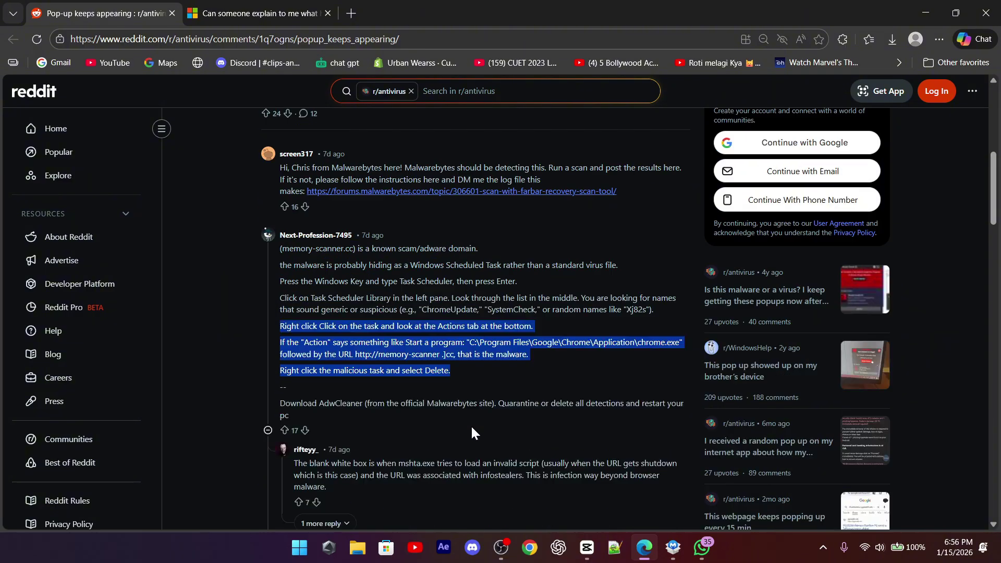
{"action": "left_click_drag", "start_coordinate": [277, 293], "coordinate": [420, 374]}
{"action": "scroll", "coordinate": [421, 374], "scroll_direction": "up", "scroll_amount": 10}
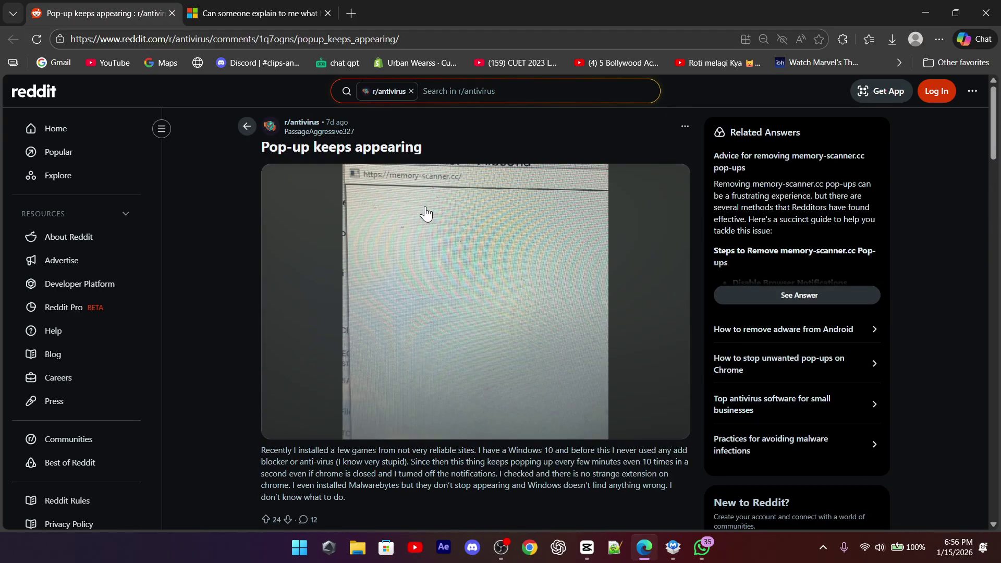
Launch the downloaded MBSetup.exe installer and start the Malwarebytes installation.
{"action": "left_click", "coordinate": [894, 43]}
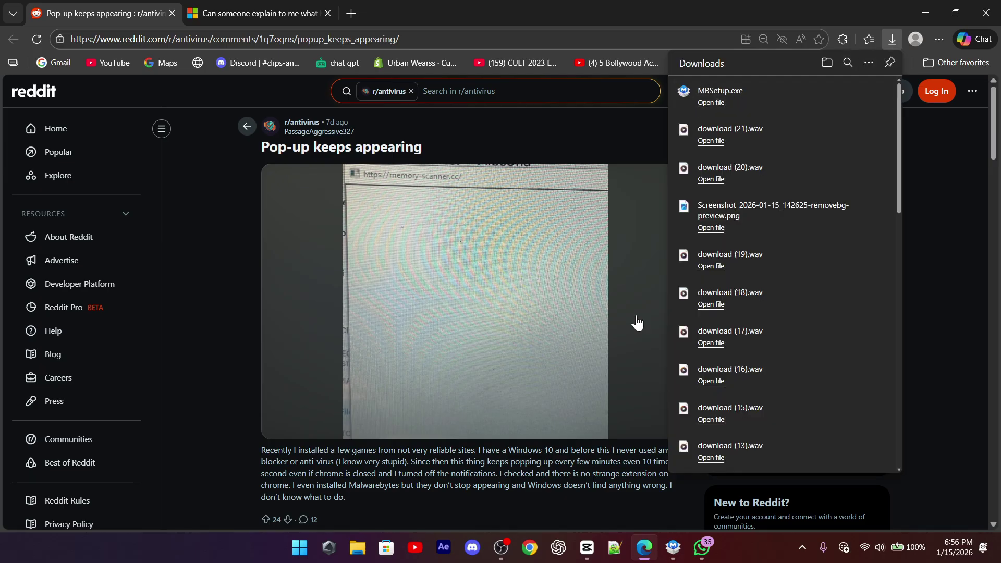
{"action": "left_click", "coordinate": [673, 547]}
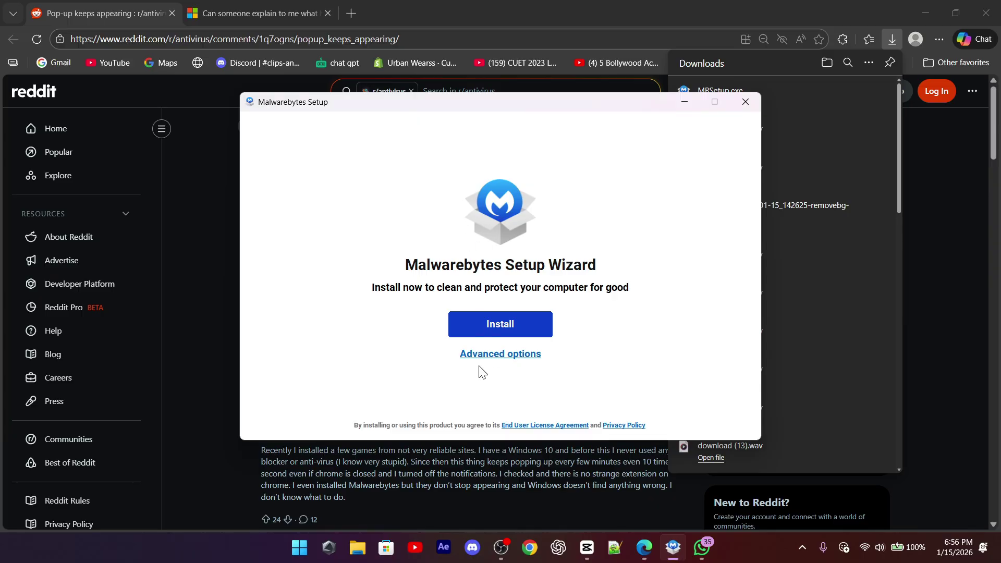
{"action": "left_click", "coordinate": [483, 334]}
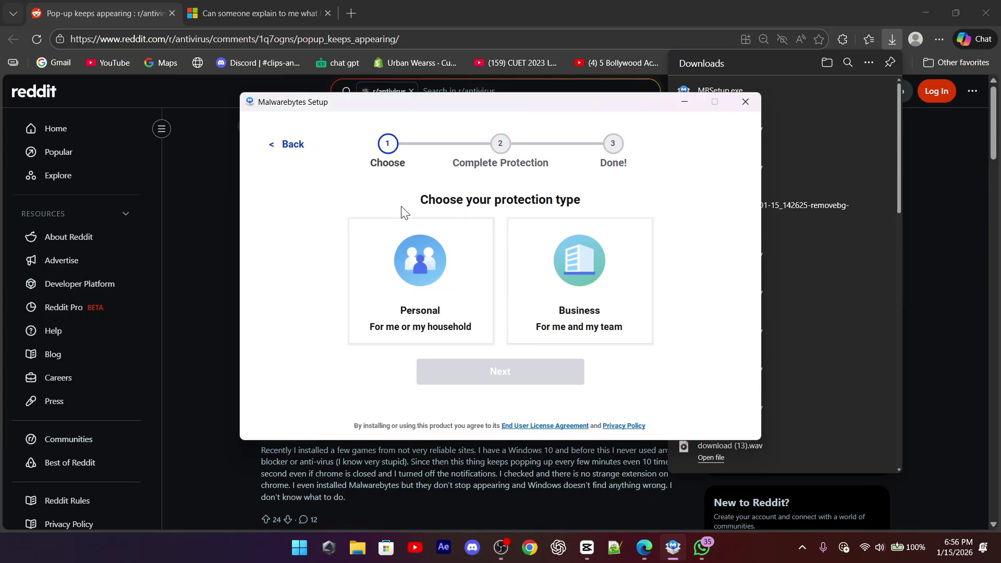
Choose Personal protection, continue to Browser Guard, then minimize the installer and Edge.
{"action": "left_click", "coordinate": [429, 303]}
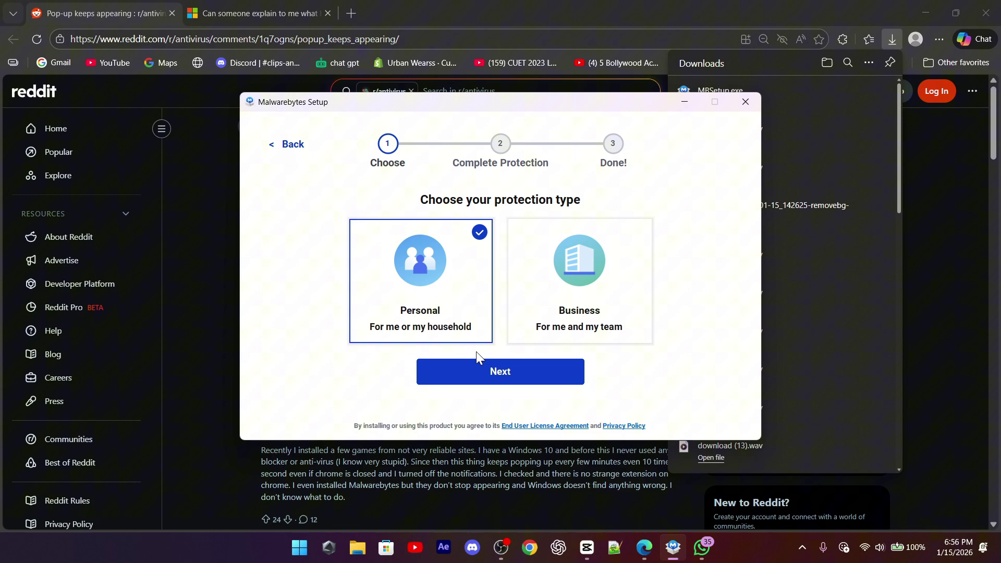
{"action": "left_click", "coordinate": [481, 371]}
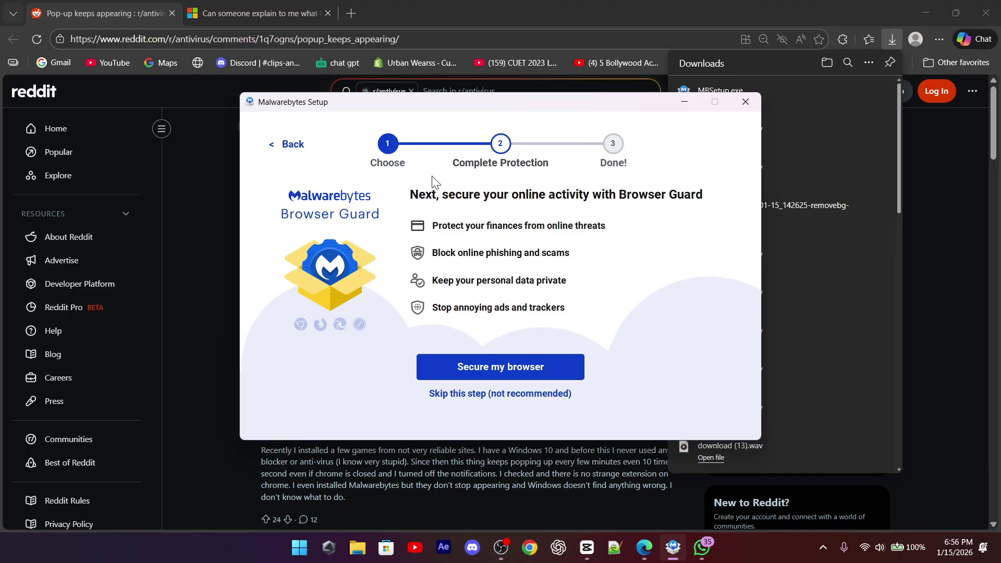
{"action": "left_click", "coordinate": [681, 104]}
{"action": "left_click", "coordinate": [921, 11]}
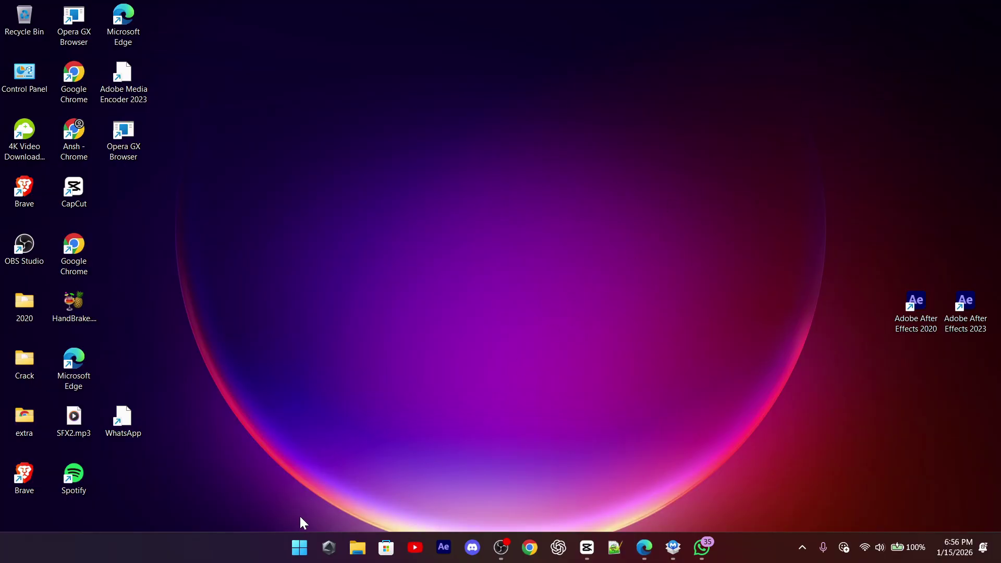
Open Task Scheduler from Start search and browse the Task Scheduler Library's task list.
{"action": "left_click", "coordinate": [301, 548]}
{"action": "type", "text": "tas"}
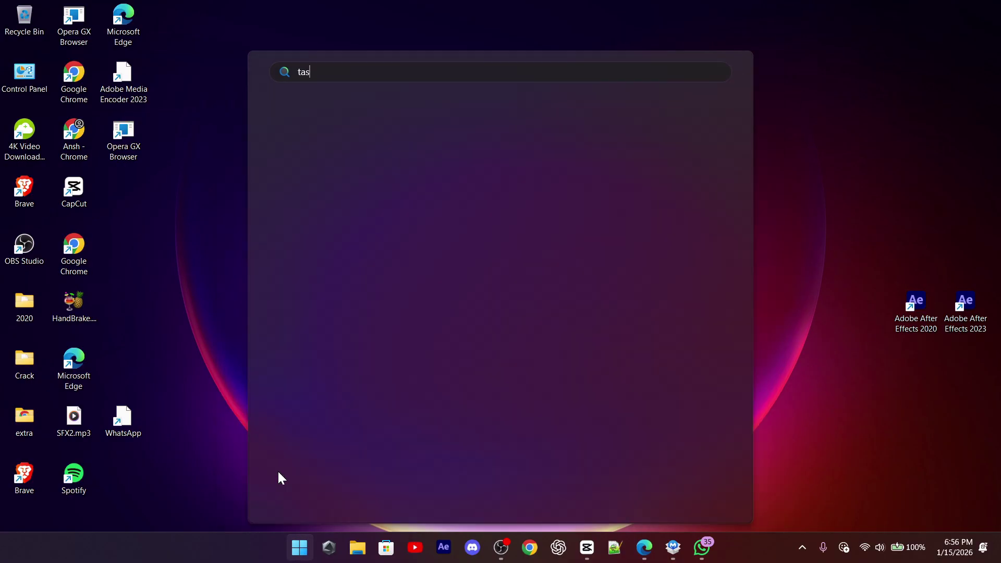
{"action": "type", "text": "k sc"}
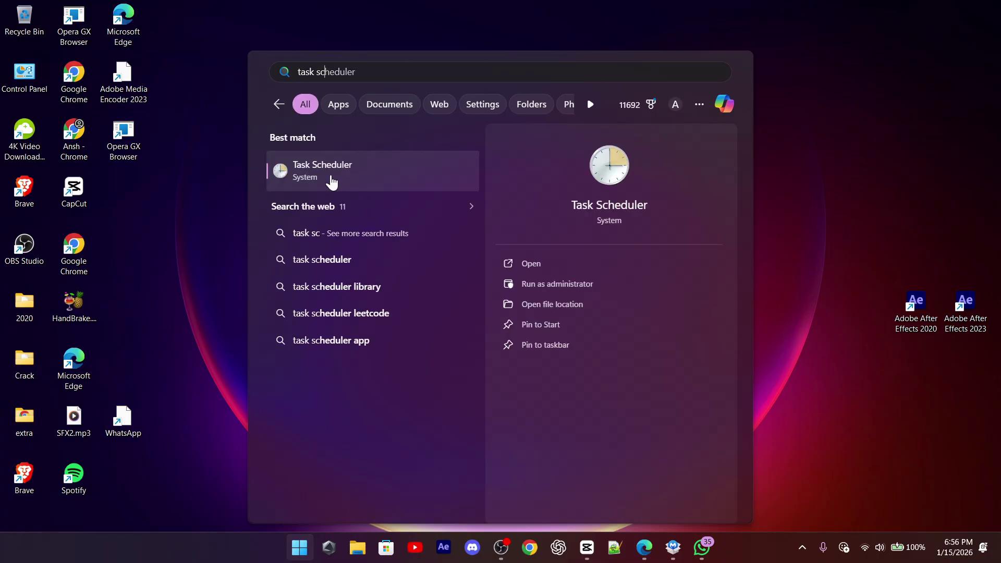
{"action": "key", "text": "Return"}
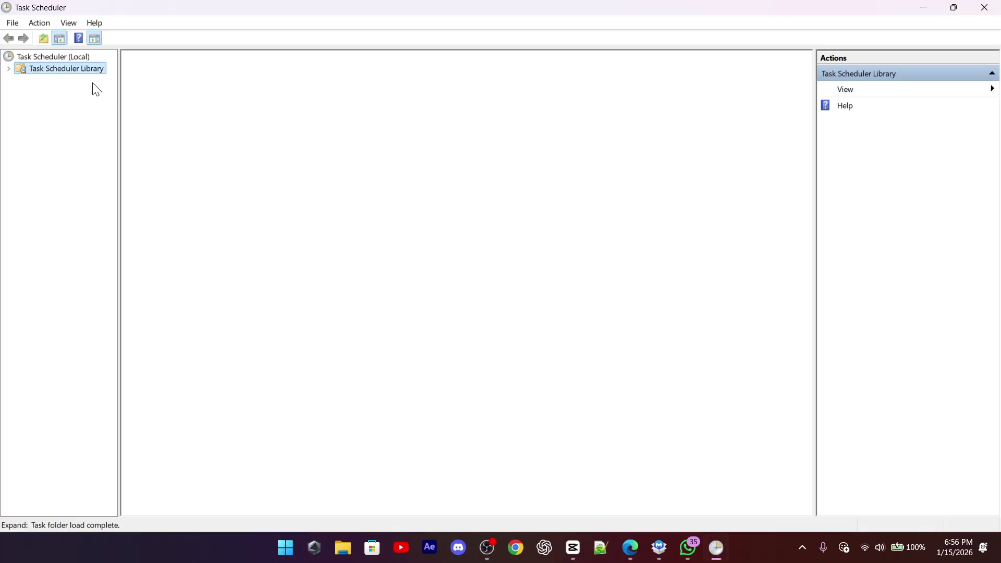
{"action": "left_click", "coordinate": [64, 70]}
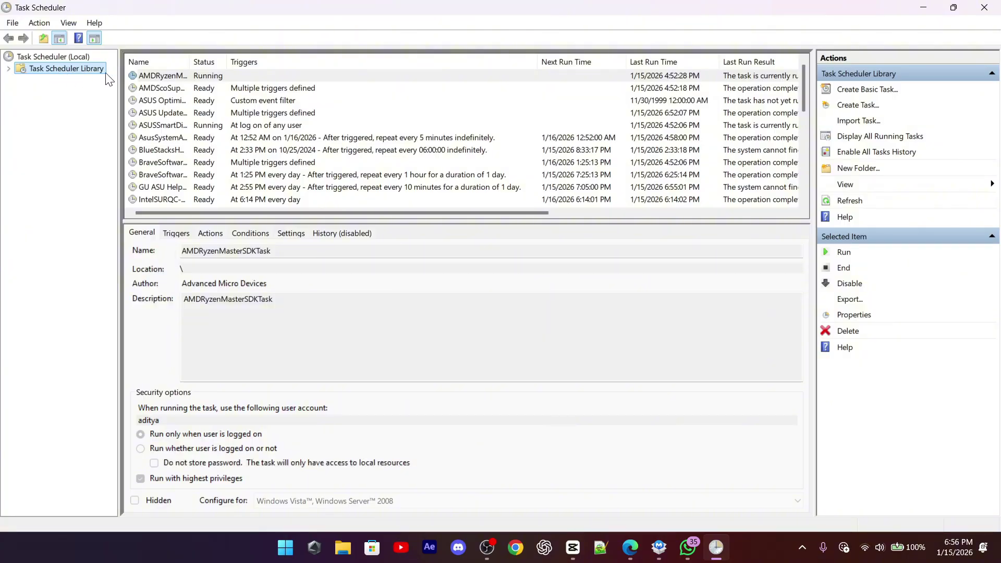
{"action": "scroll", "coordinate": [235, 98], "scroll_direction": "down", "scroll_amount": 3}
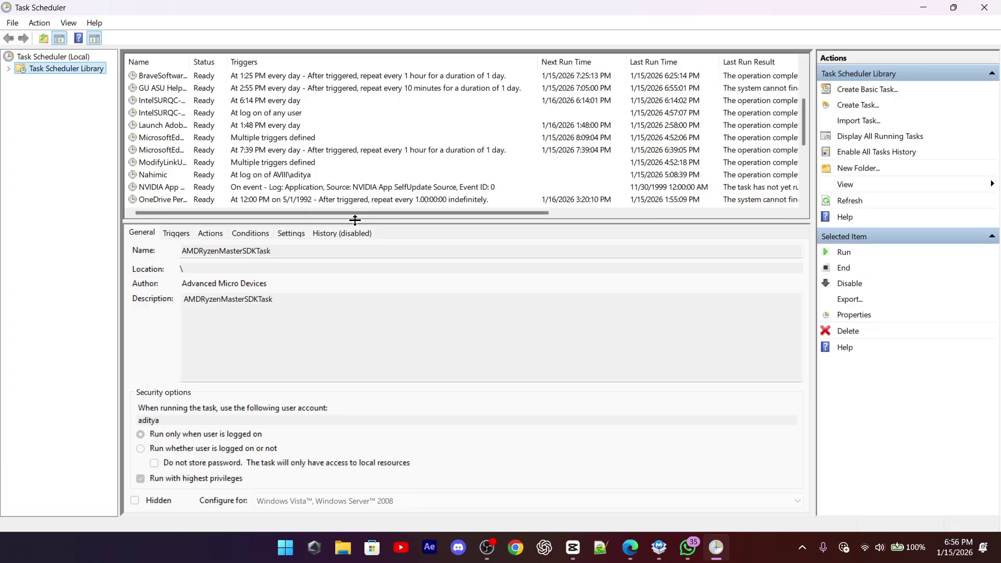
{"action": "left_click_drag", "start_coordinate": [355, 219], "coordinate": [358, 354]}
{"action": "scroll", "coordinate": [190, 120], "scroll_direction": "down", "scroll_amount": 1}
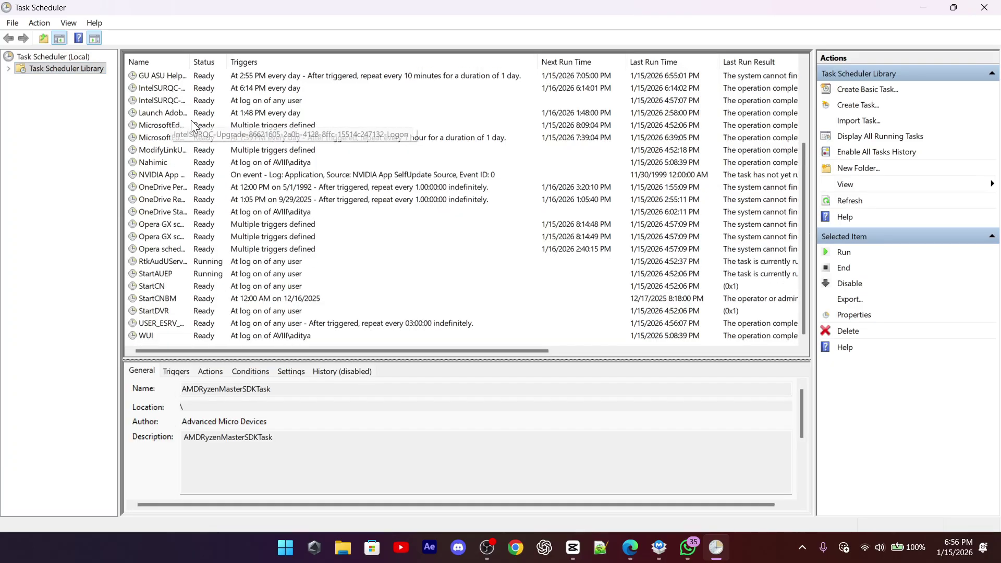
{"action": "scroll", "coordinate": [183, 192], "scroll_direction": "up", "scroll_amount": 3}
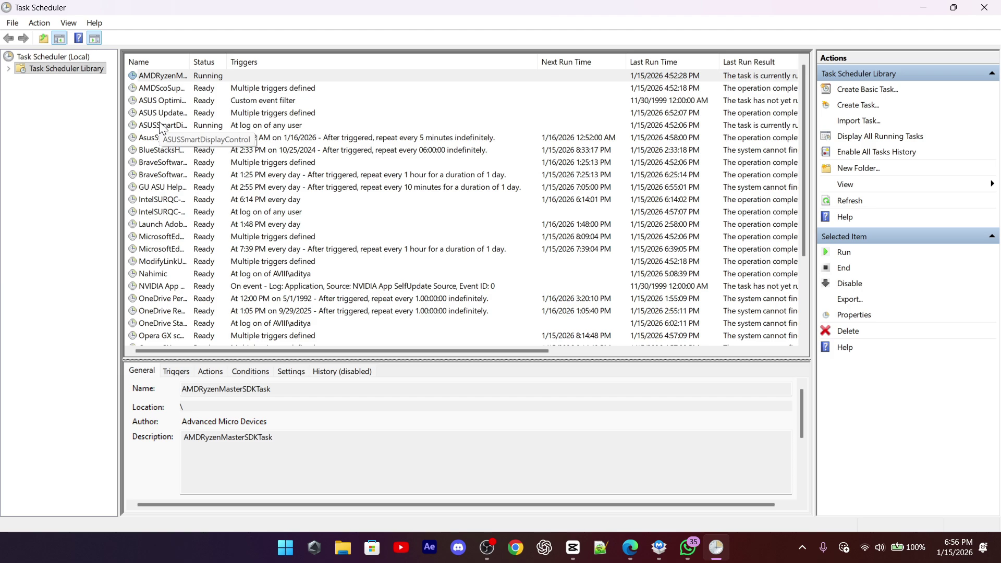
Inspect the ASUS Optimization task's properties, then select the AsusSystemAnalysis task, deleting nothing.
{"action": "left_click", "coordinate": [168, 104]}
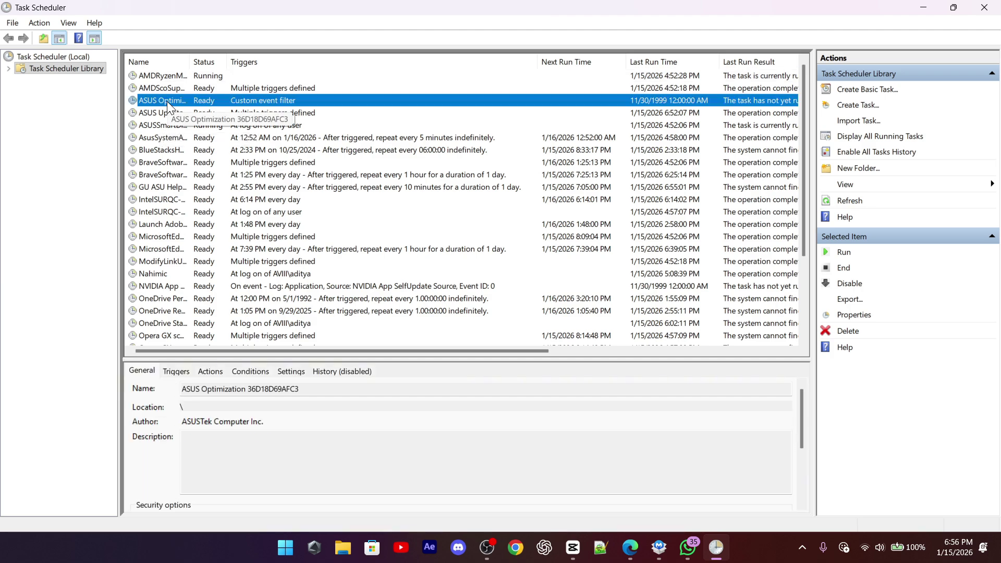
{"action": "right_click", "coordinate": [167, 101]}
{"action": "left_click", "coordinate": [202, 170]}
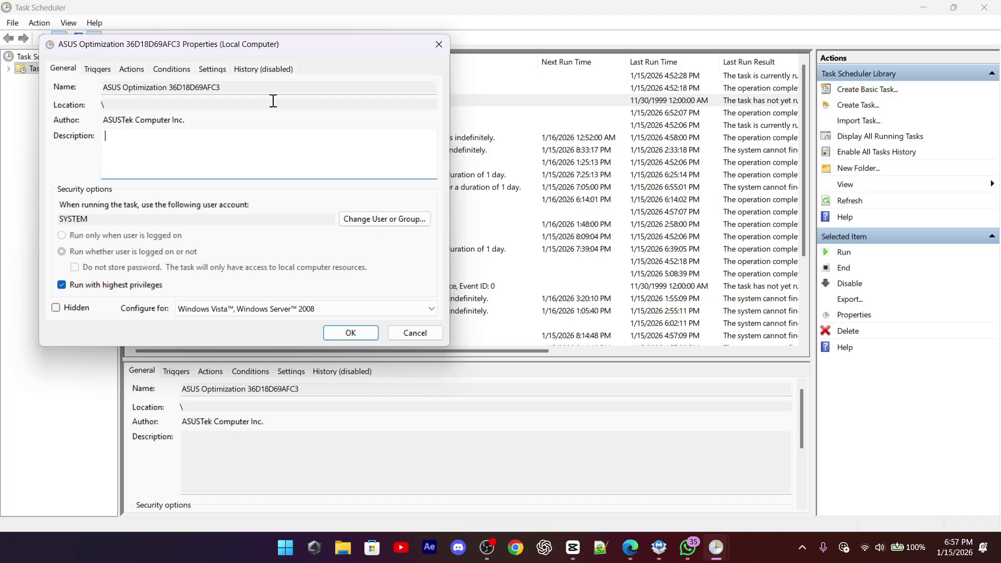
{"action": "left_click", "coordinate": [436, 44]}
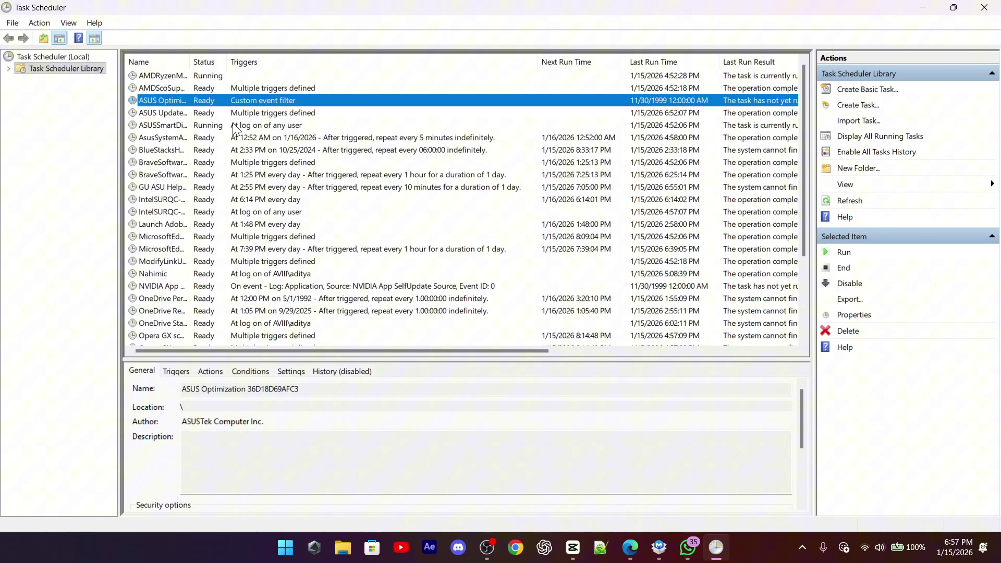
{"action": "right_click", "coordinate": [174, 100]}
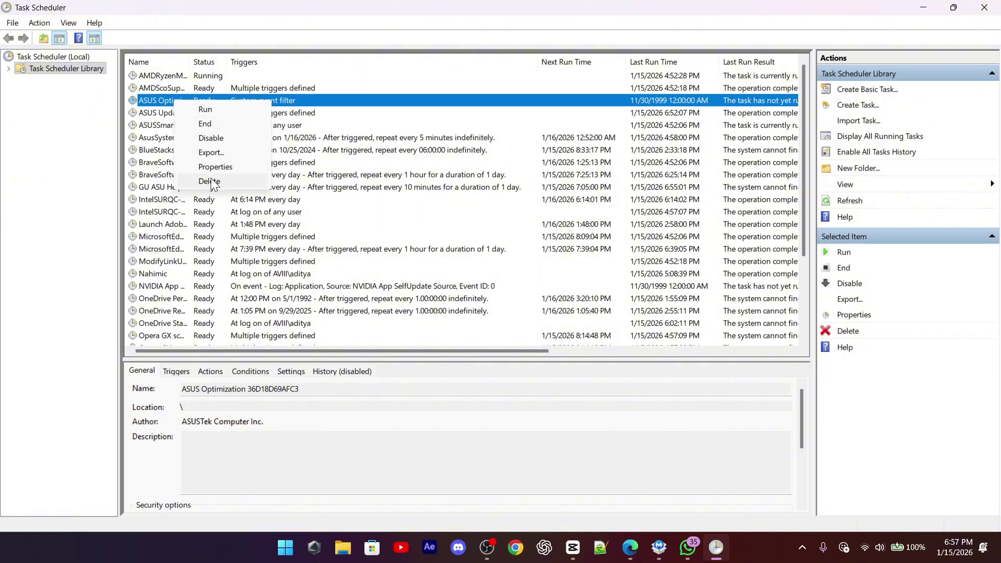
{"action": "left_click", "coordinate": [268, 138]}
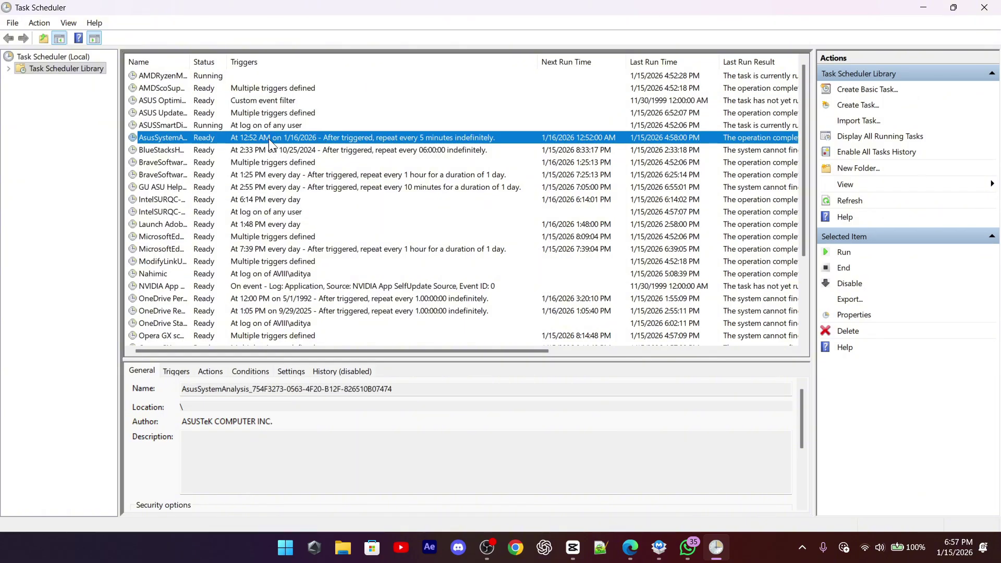
{"action": "scroll", "coordinate": [190, 125], "scroll_direction": "down", "scroll_amount": 3}
{"action": "scroll", "coordinate": [181, 152], "scroll_direction": "down", "scroll_amount": 1}
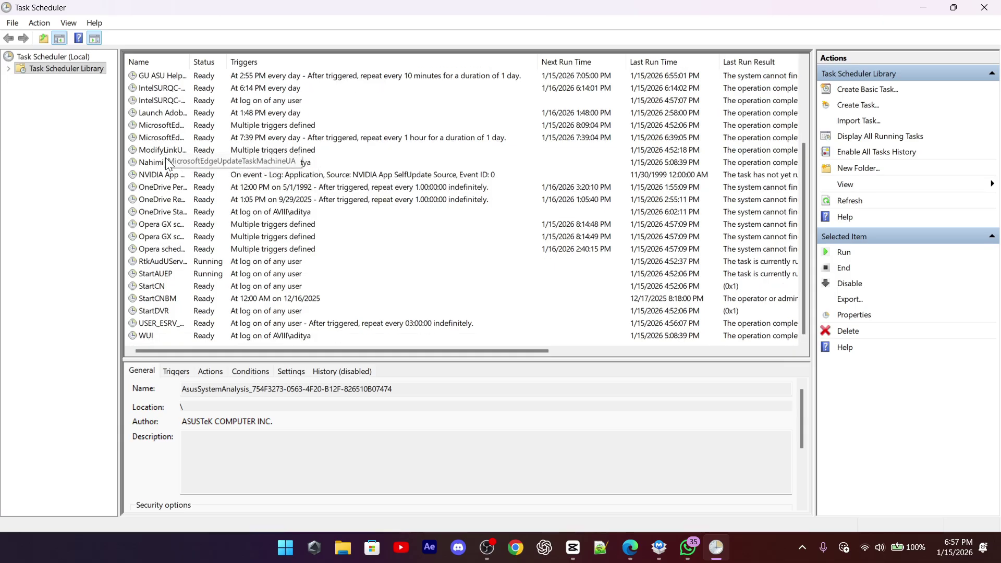
{"action": "scroll", "coordinate": [182, 152], "scroll_direction": "up", "scroll_amount": 3}
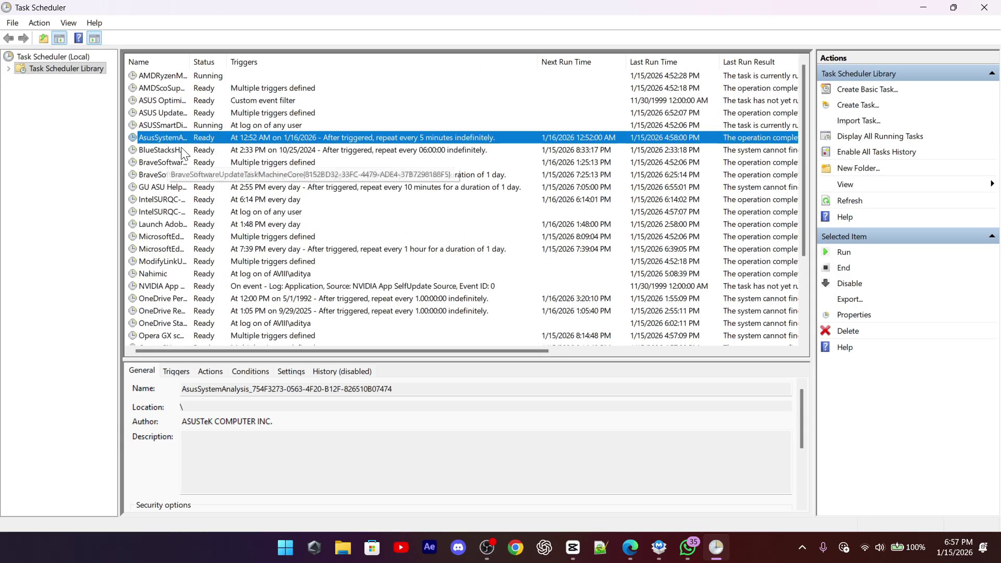
Minimize Task Scheduler and open the Startup folder via Run with shell:startup.
{"action": "left_click", "coordinate": [924, 7]}
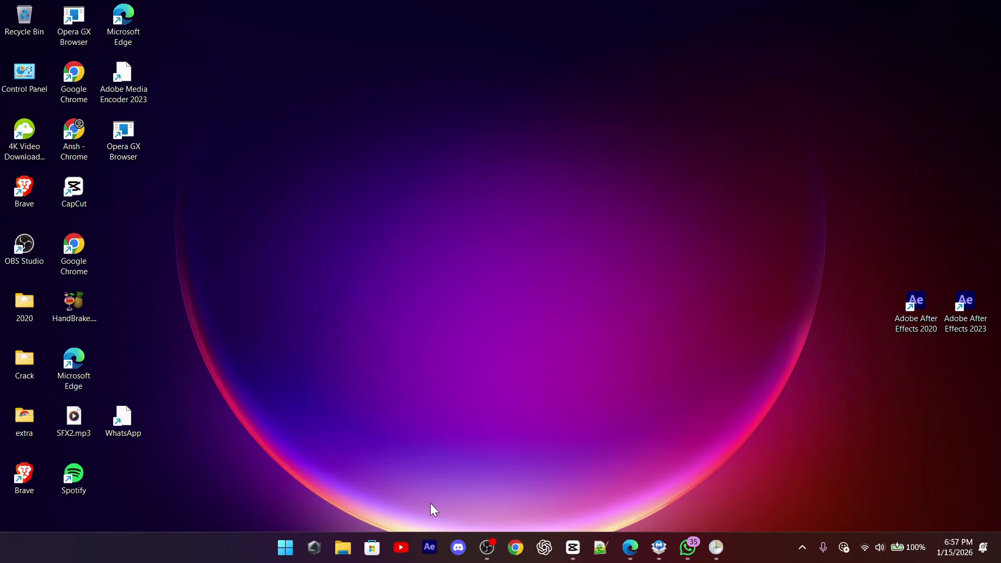
{"action": "key", "text": "super+r"}
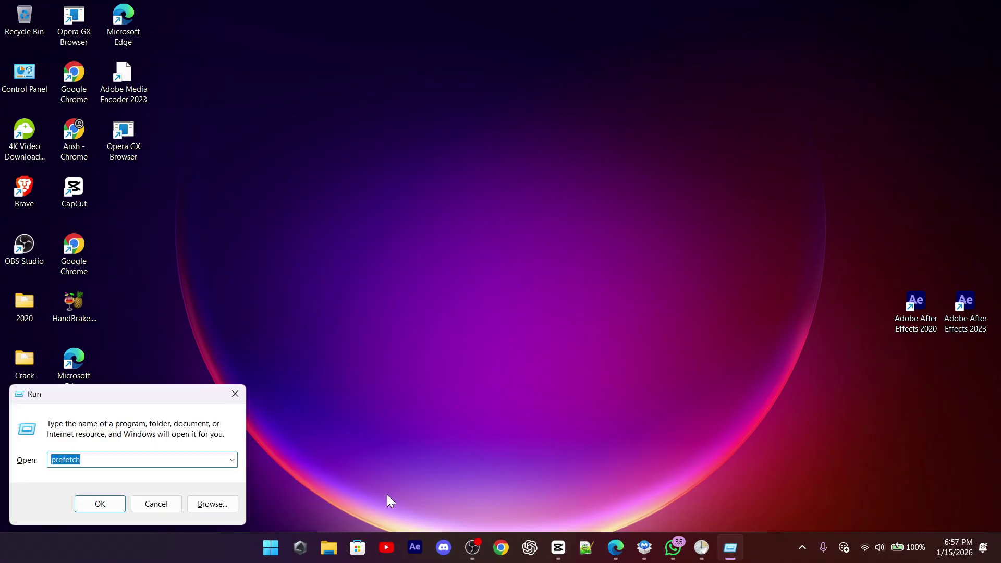
{"action": "type", "text": "shell:startup"}
{"action": "left_click_drag", "start_coordinate": [203, 396], "coordinate": [506, 132]}
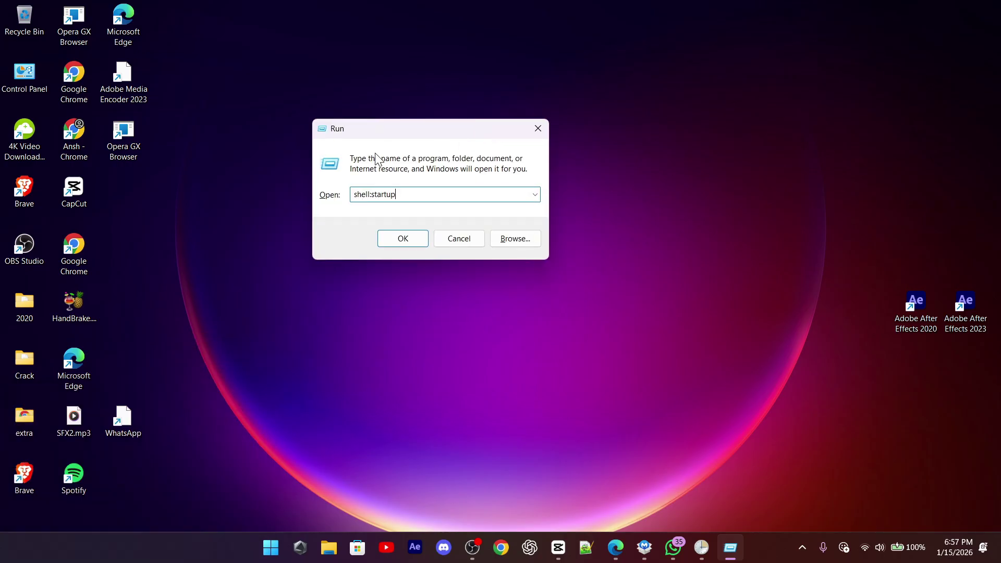
{"action": "key", "text": "Return"}
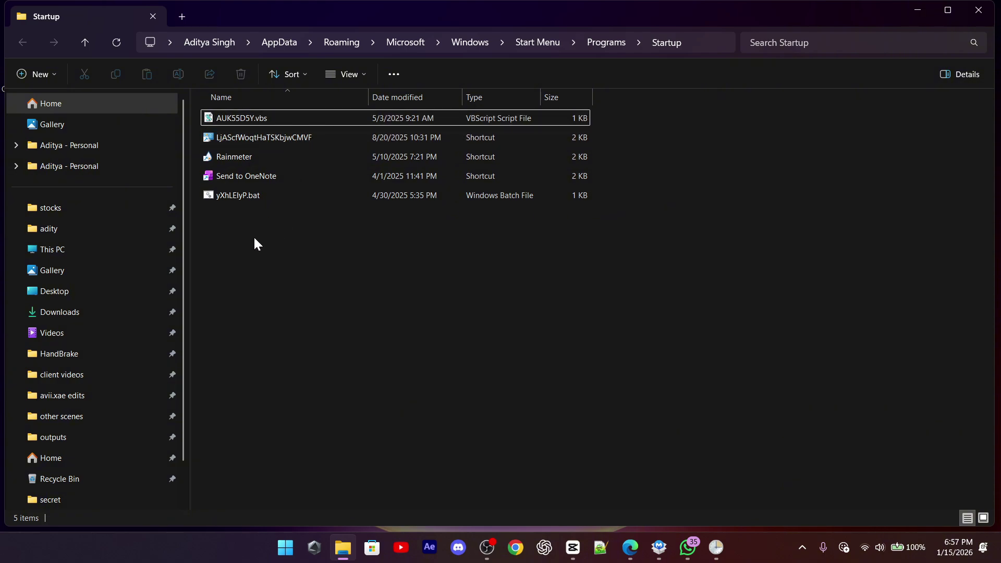
Review the five startup items, including AUK55D5Y.vbs and yXhLElyP.bat, then close the folder.
{"action": "left_click_drag", "start_coordinate": [253, 235], "coordinate": [337, 117]}
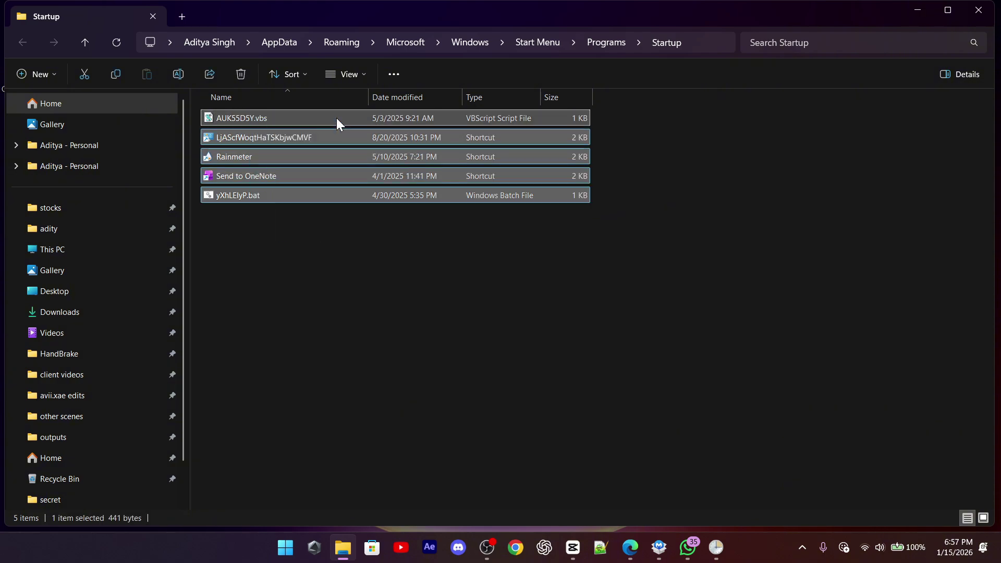
{"action": "left_click", "coordinate": [680, 136]}
{"action": "right_click", "coordinate": [282, 180]}
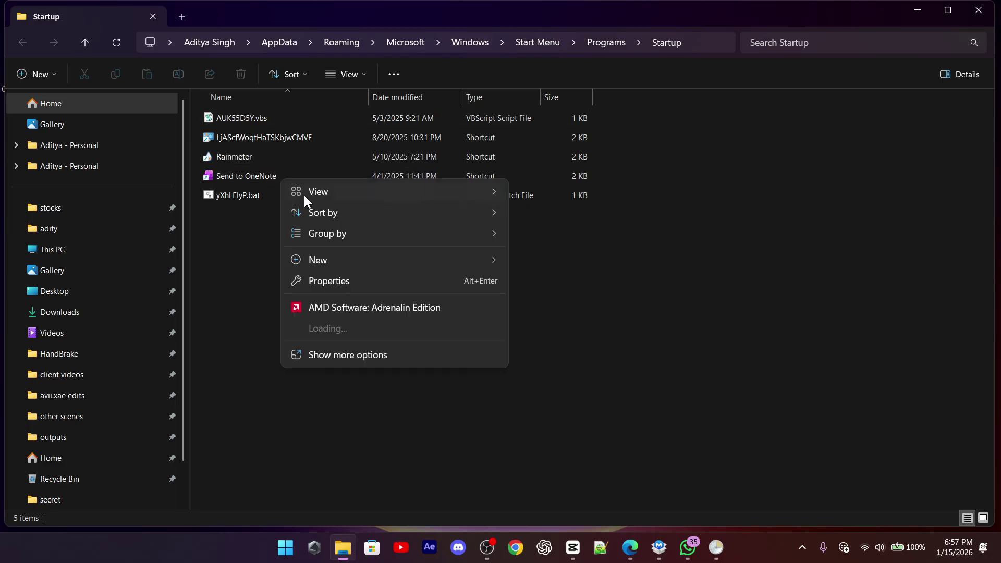
{"action": "left_click", "coordinate": [249, 174]}
{"action": "key", "text": "shift+F10"}
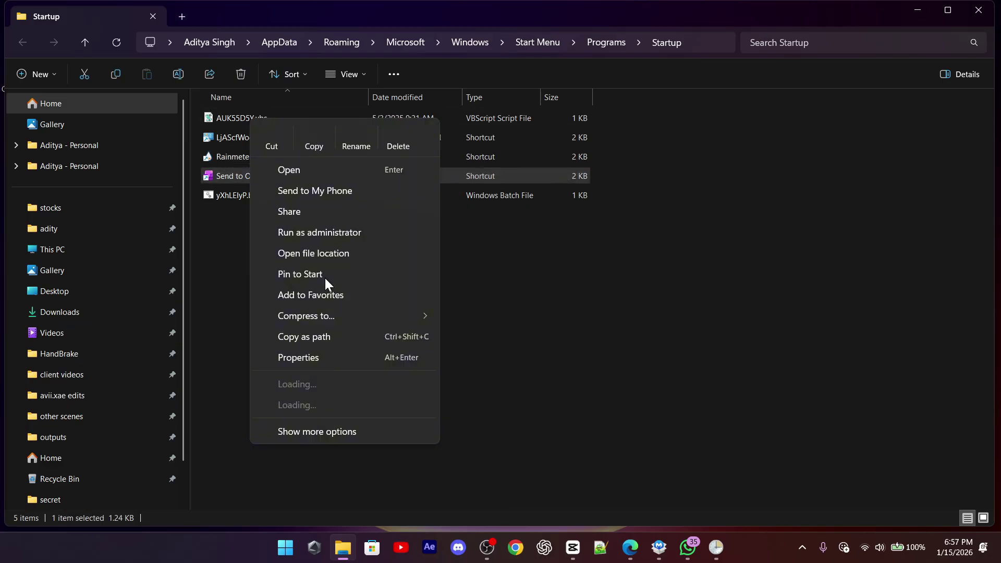
{"action": "left_click", "coordinate": [554, 254]}
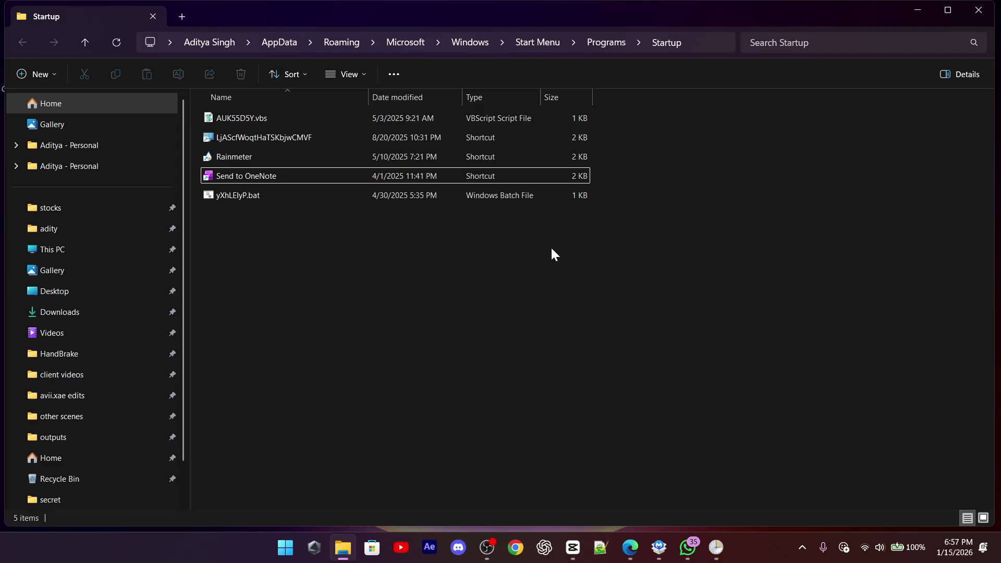
{"action": "left_click", "coordinate": [979, 10]}
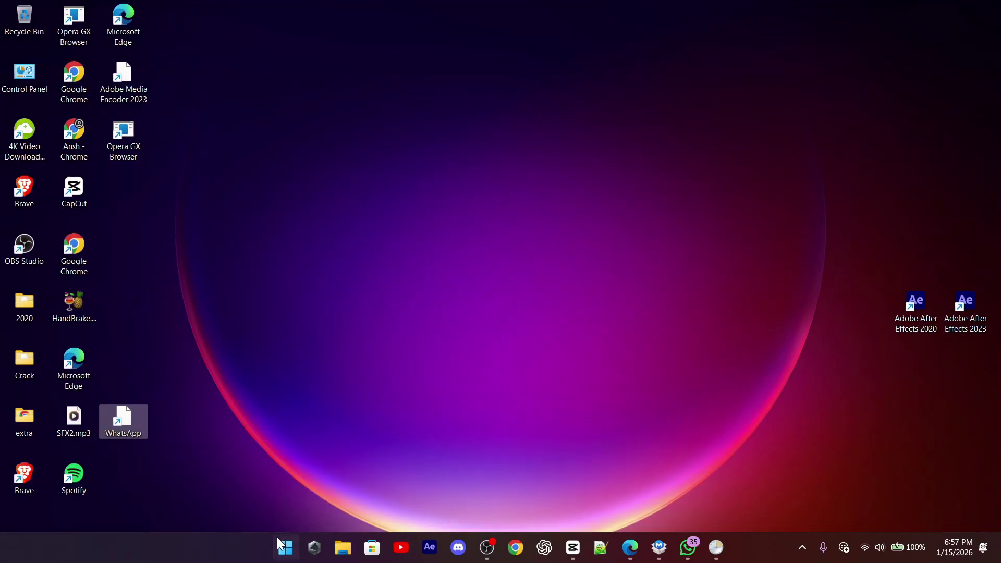
View the Start menu's power options showing Restart, then dismiss the menu.
{"action": "left_click", "coordinate": [282, 545]}
{"action": "left_click", "coordinate": [590, 504]}
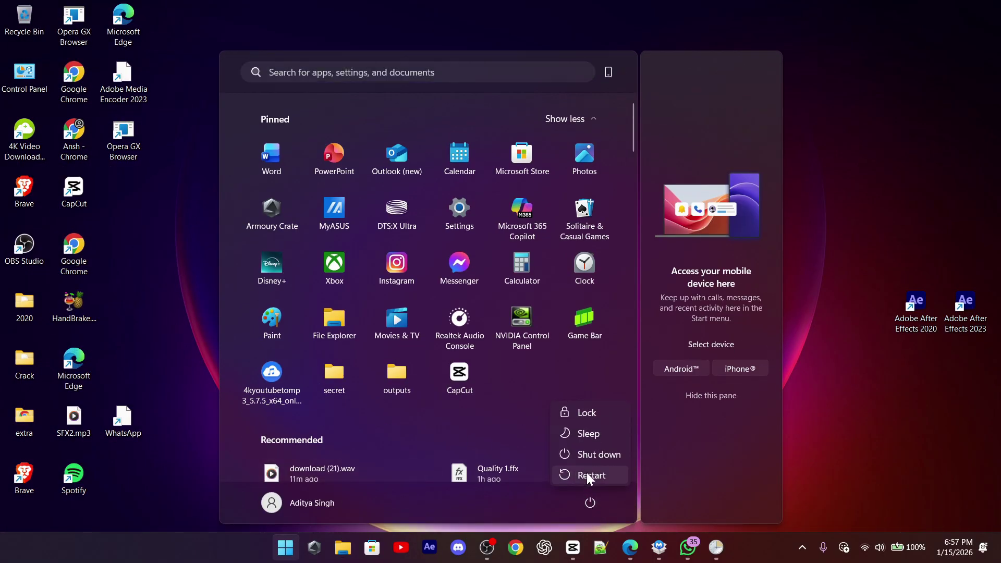
{"action": "left_click", "coordinate": [828, 217]}
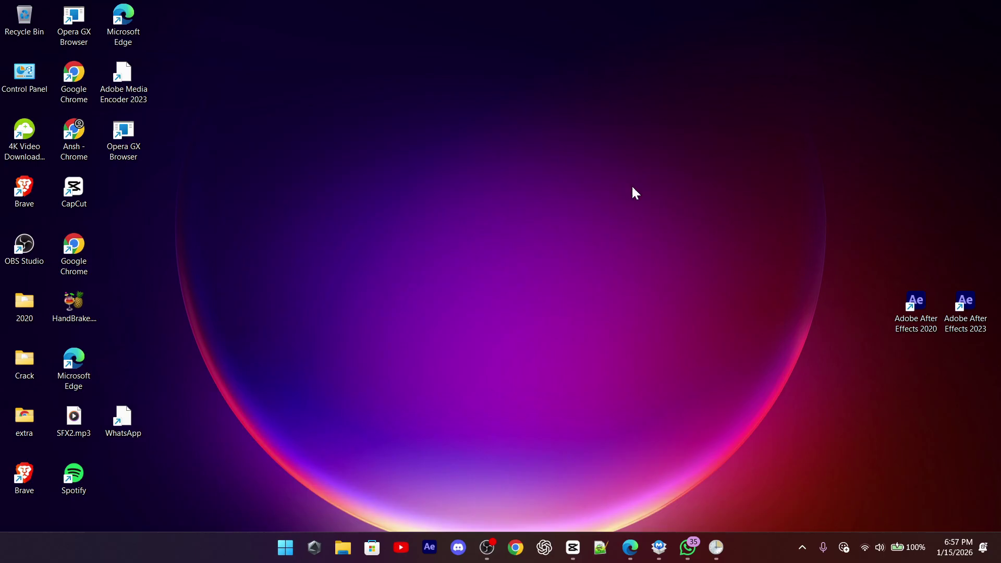
Refresh the desktop and bring Edge back with the Reddit pop-up thread.
{"action": "right_click", "coordinate": [555, 173]}
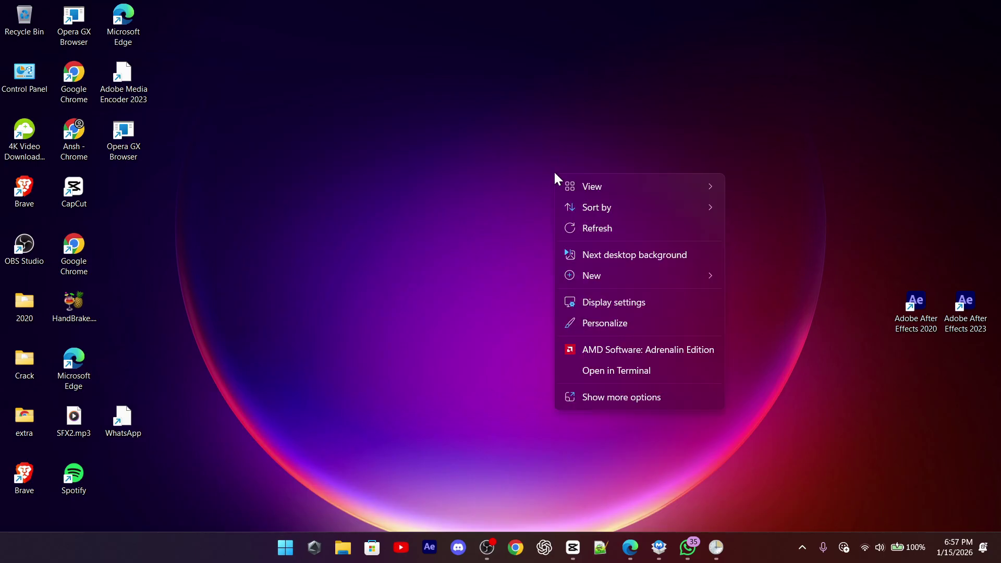
{"action": "left_click", "coordinate": [595, 232]}
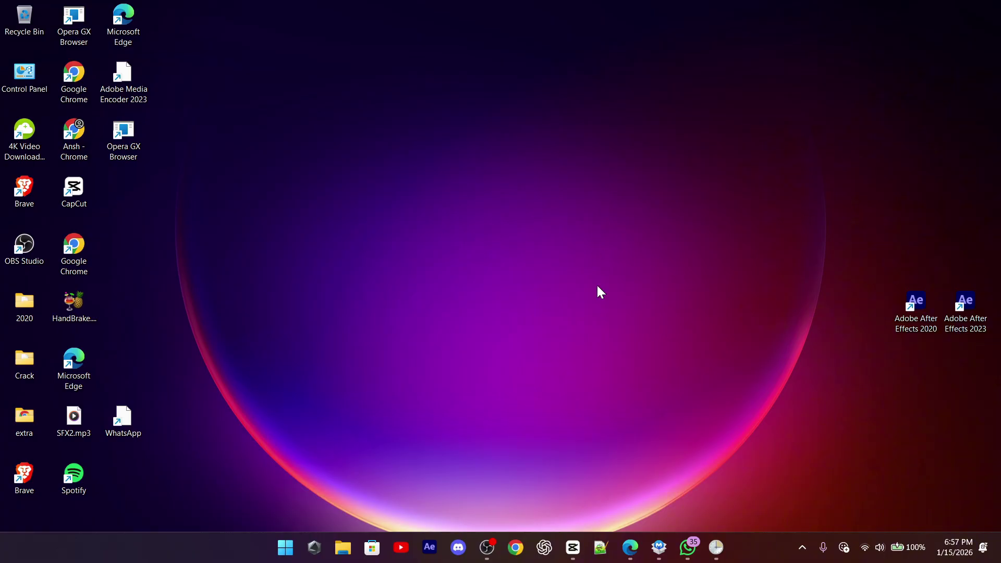
{"action": "left_click", "coordinate": [630, 539]}
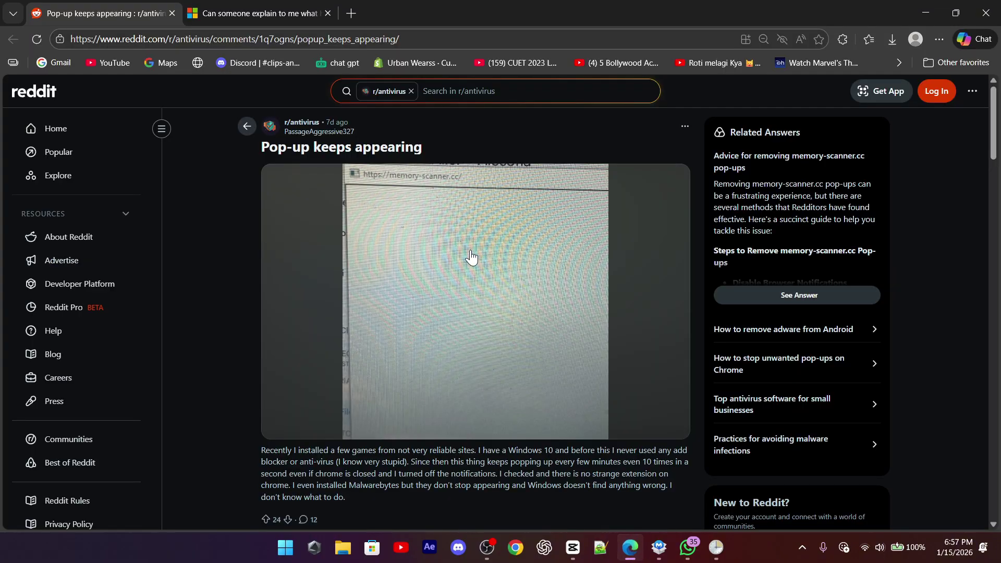